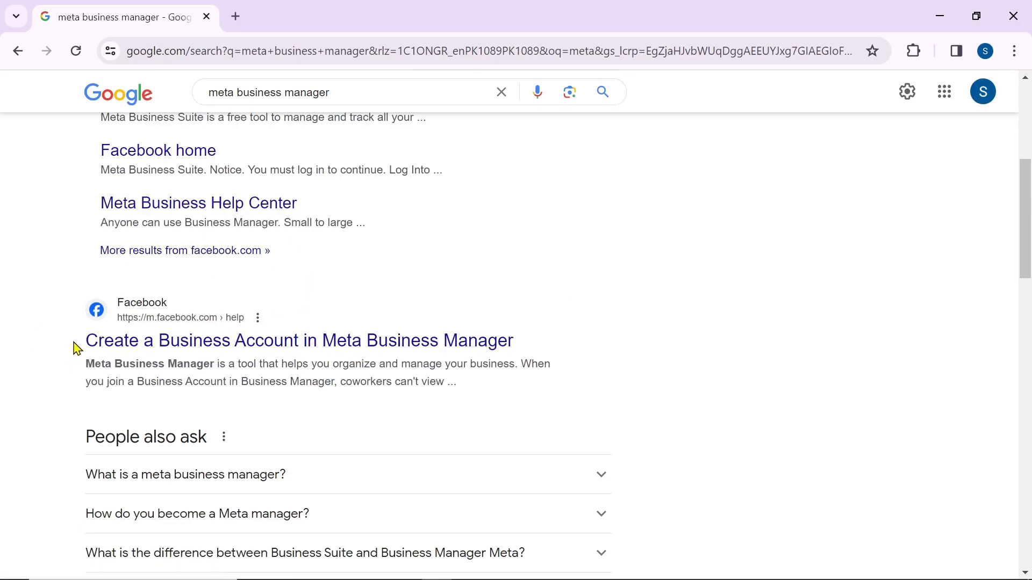
Open the "Create a Business Account in Meta Business Manager" help article from the search results and go from it to Ads Manager
left_click_drag(77, 348, 473, 362)
left_click(418, 352)
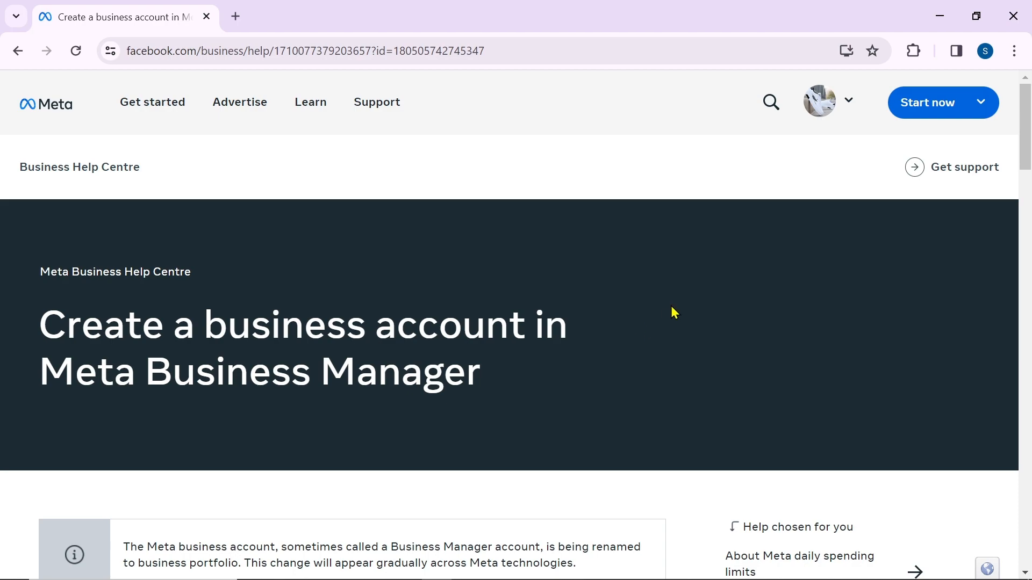
scroll(672, 309, "down", 15)
scroll(682, 305, "down", 5)
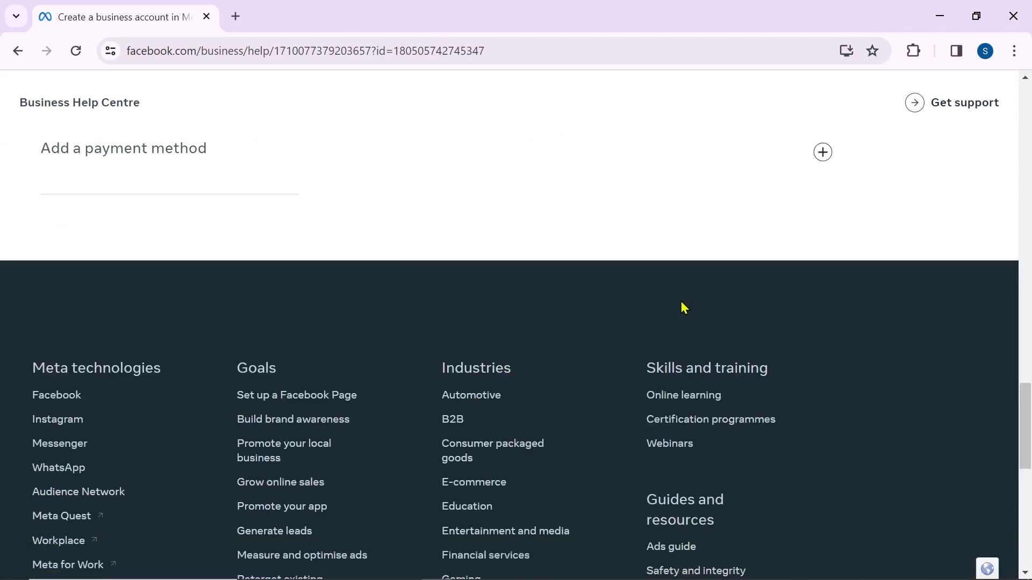
scroll(682, 285, "up", 20)
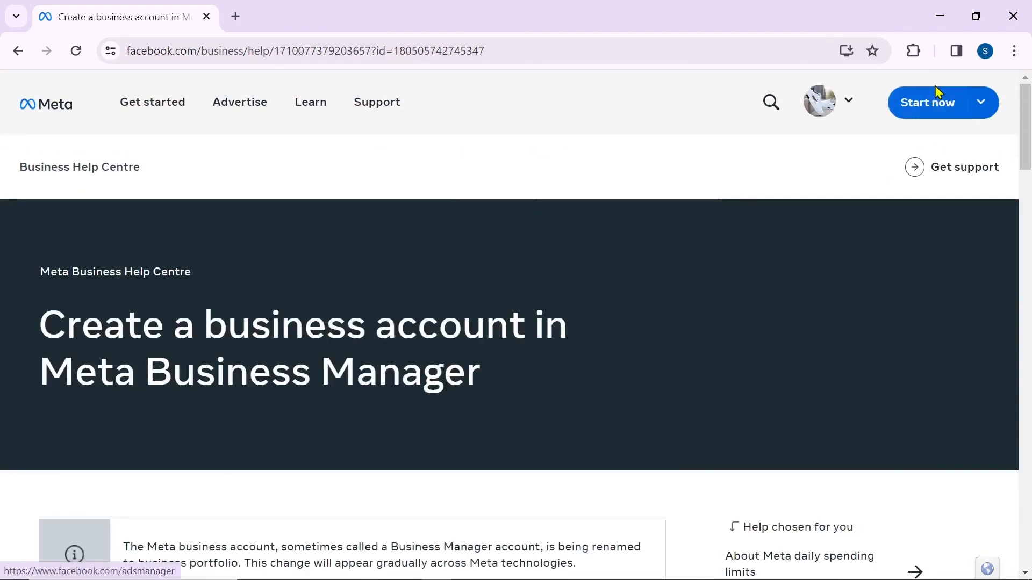
mouse_move(936, 97)
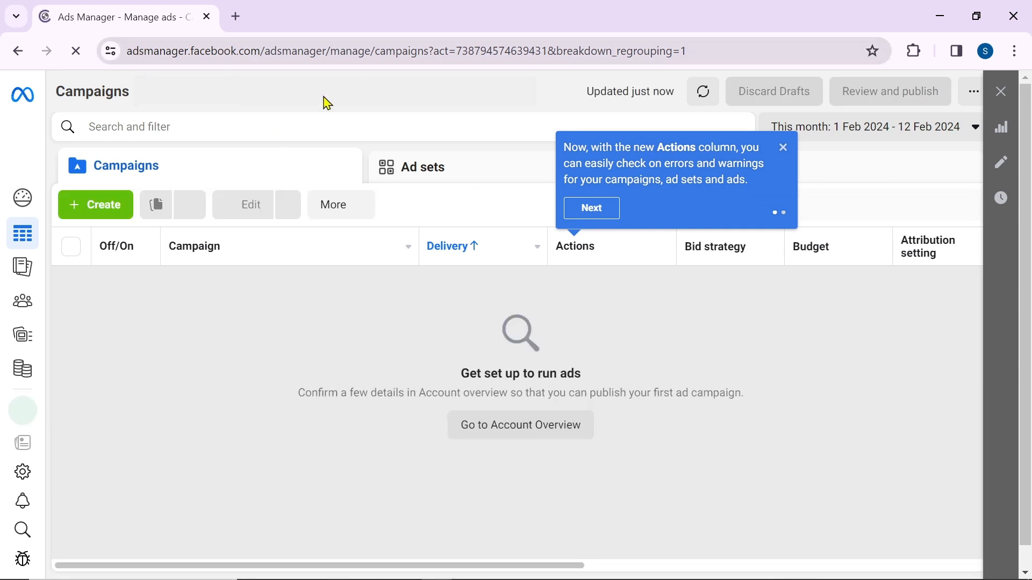
Open the ad account settings in Ads Manager and dismiss the ad account updates
left_click(612, 212)
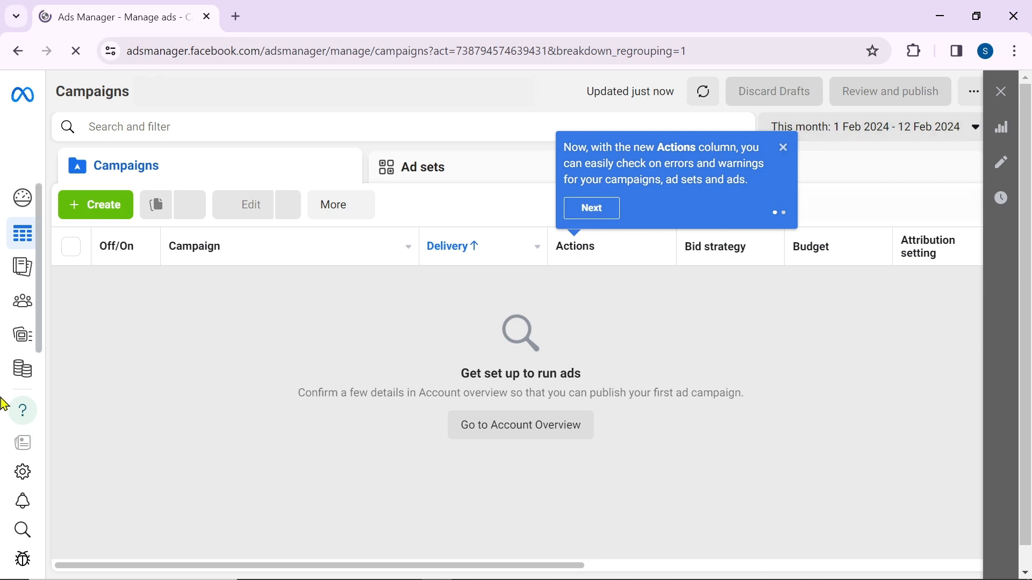
mouse_move(5, 459)
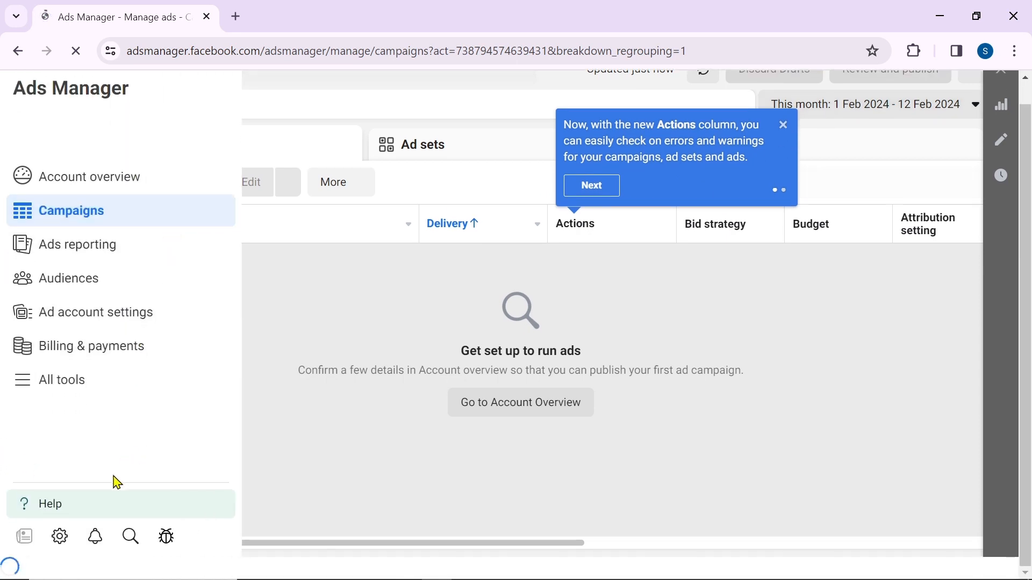
left_click(60, 548)
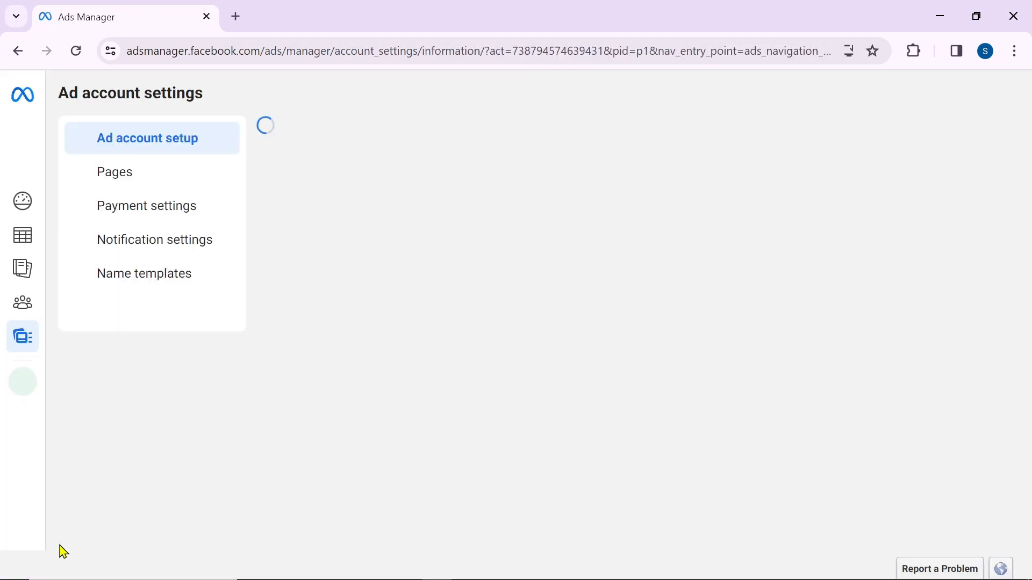
mouse_move(2, 390)
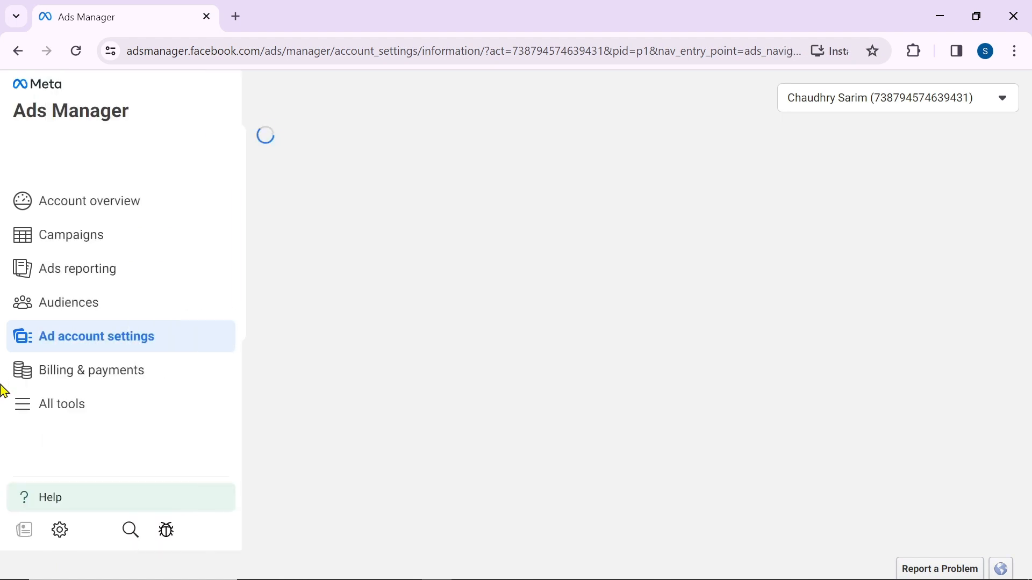
left_click(79, 418)
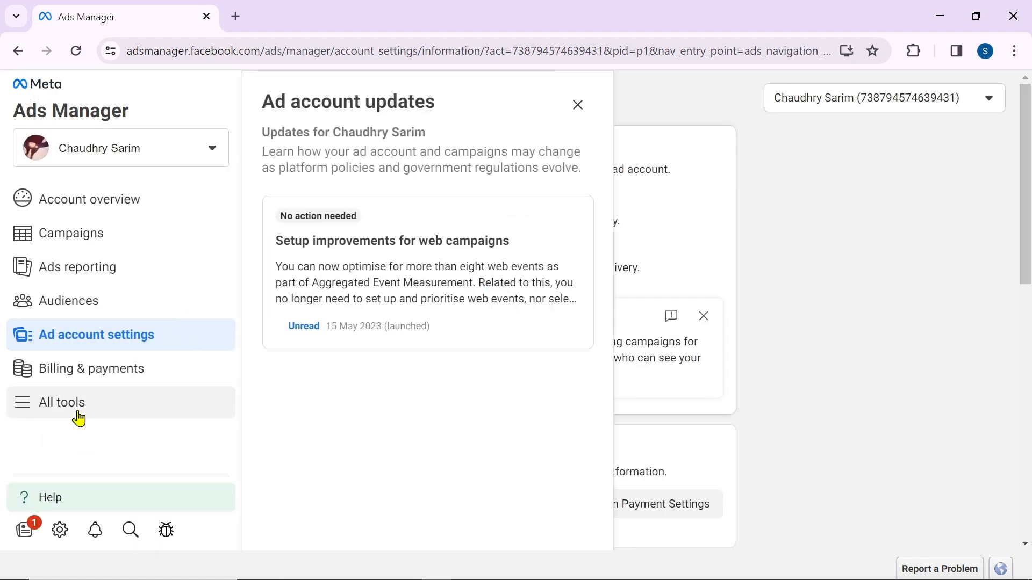
left_click(578, 107)
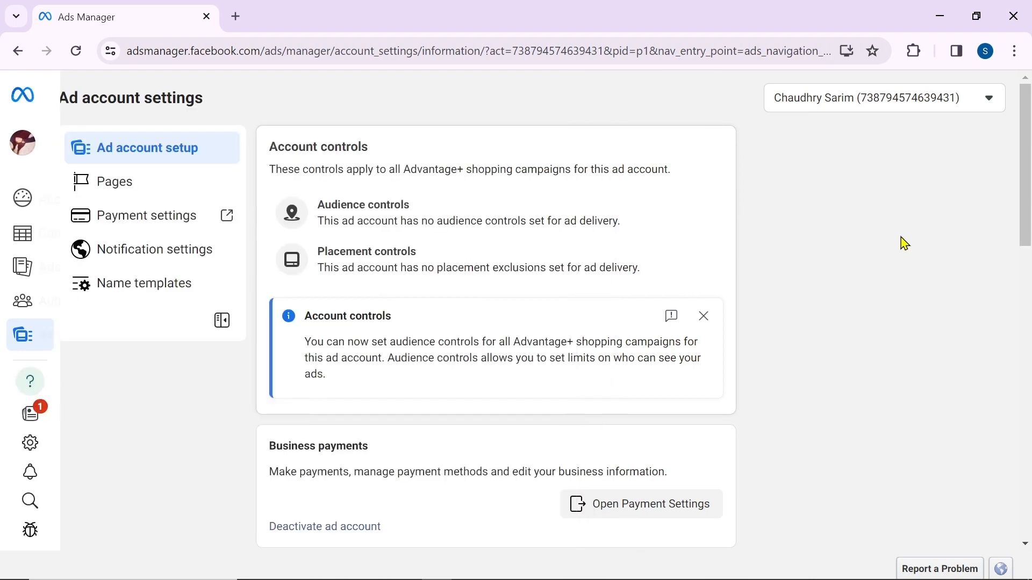
Review the ad account setup page, including business payments, account contact, ad account roles and Advantage+ shopping campaigns
scroll(180, 442, "down", 7)
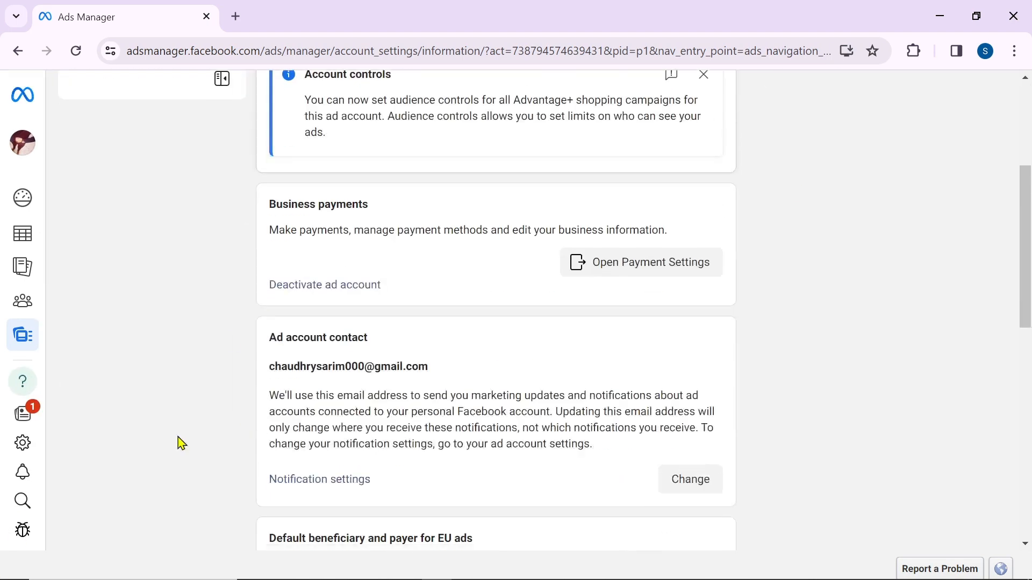
scroll(344, 424, "down", 8)
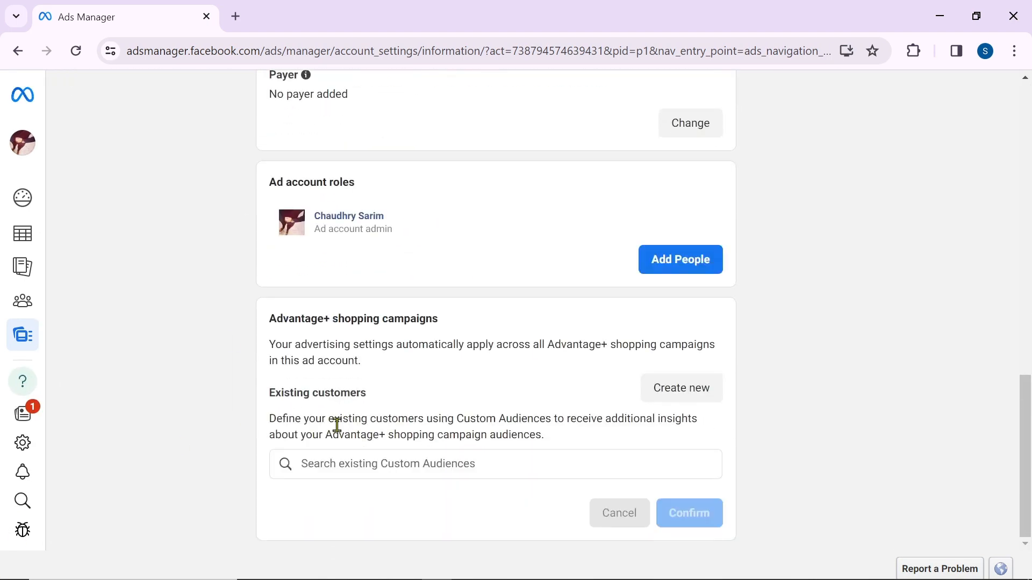
scroll(404, 372, "up", 3)
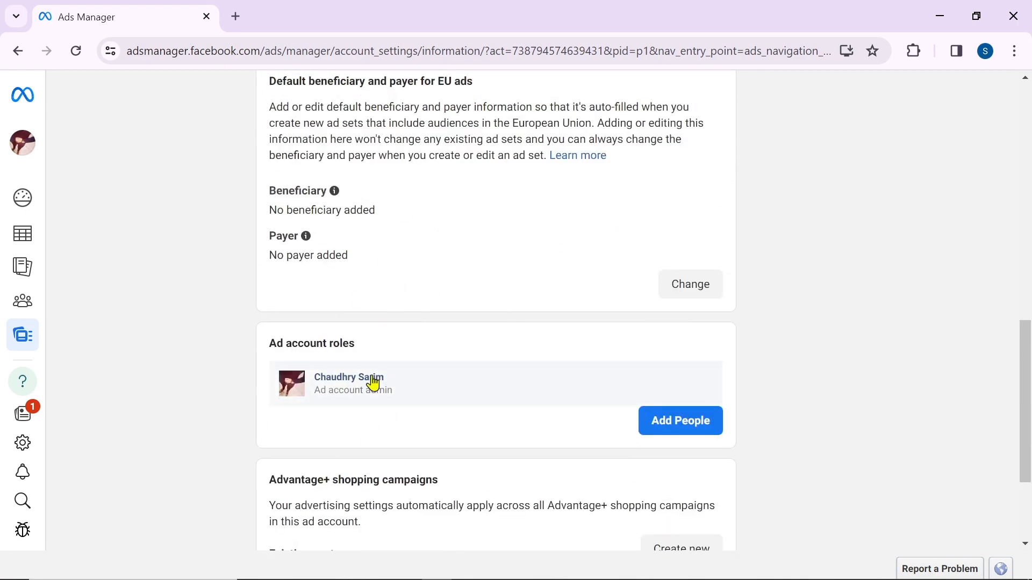
scroll(339, 358, "up", 10)
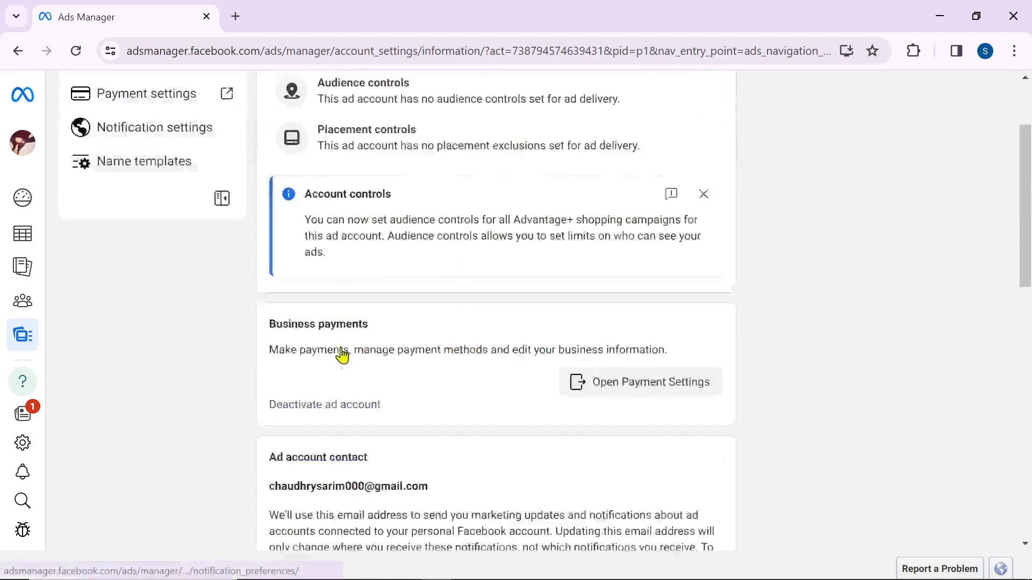
scroll(350, 344, "down", 10)
scroll(366, 356, "down", 3)
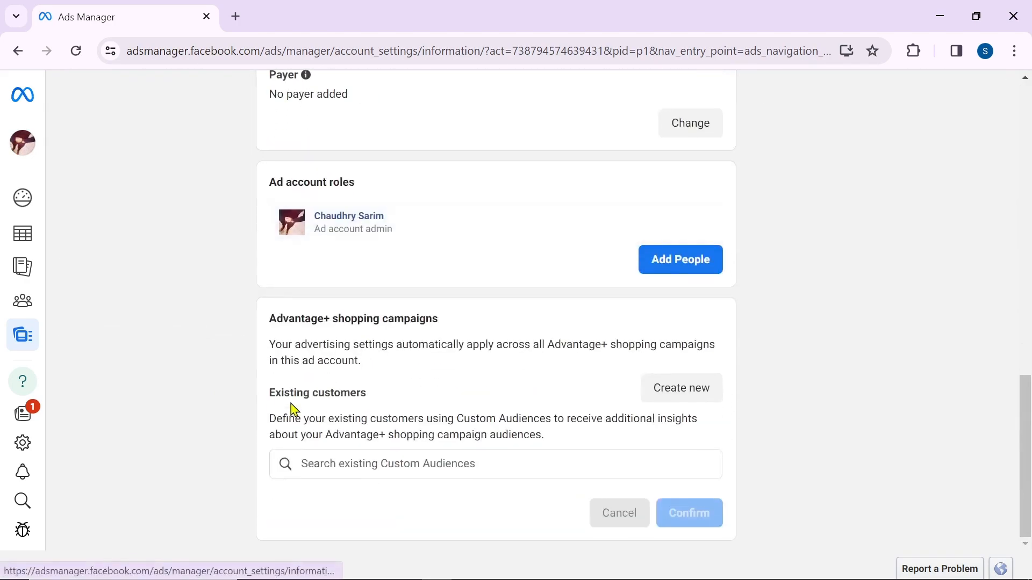
Go to Business settings from the full set of tools and start creating a business account
mouse_move(5, 516)
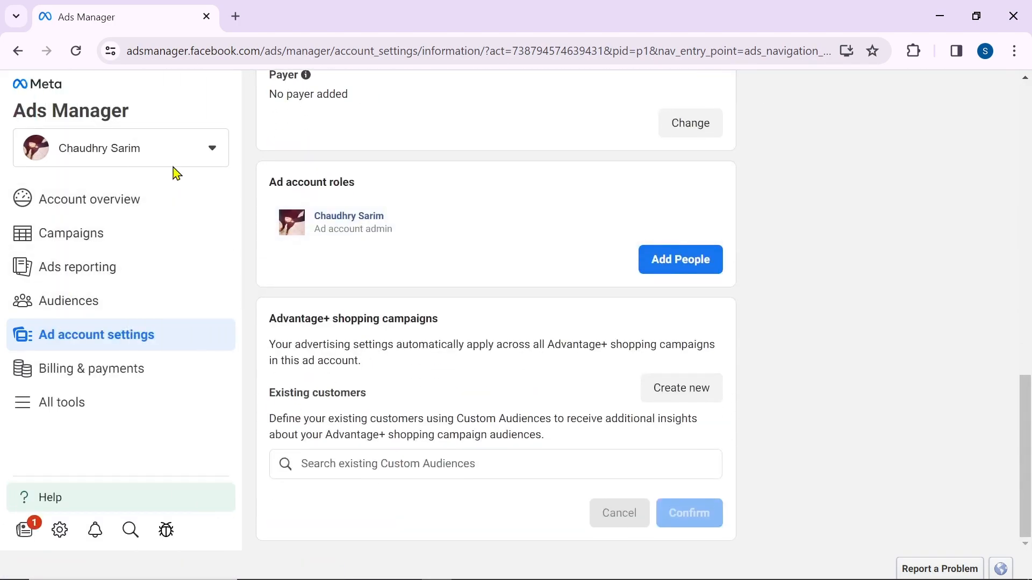
left_click(46, 419)
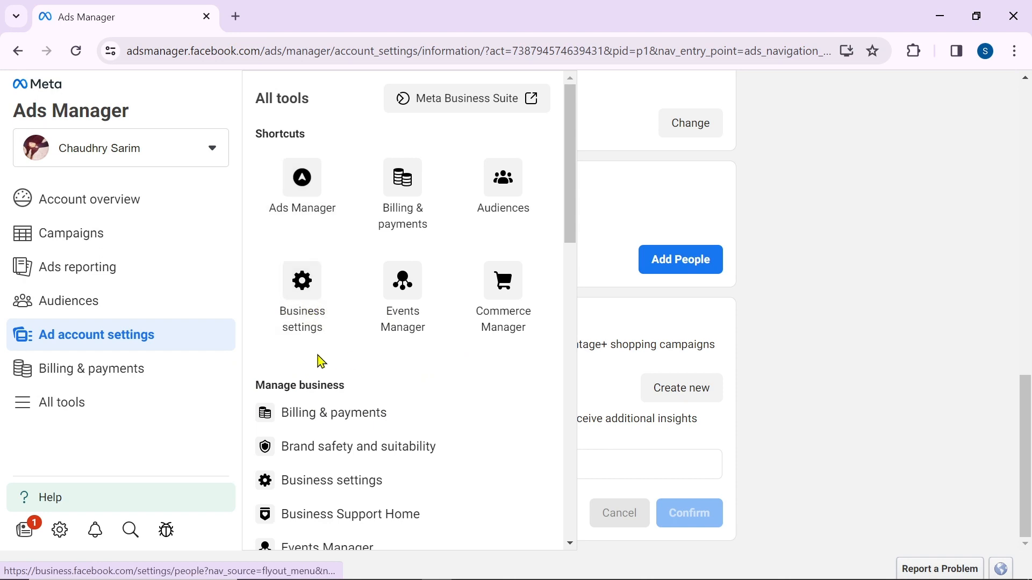
left_click(308, 329)
scroll(265, 324, "down", 8)
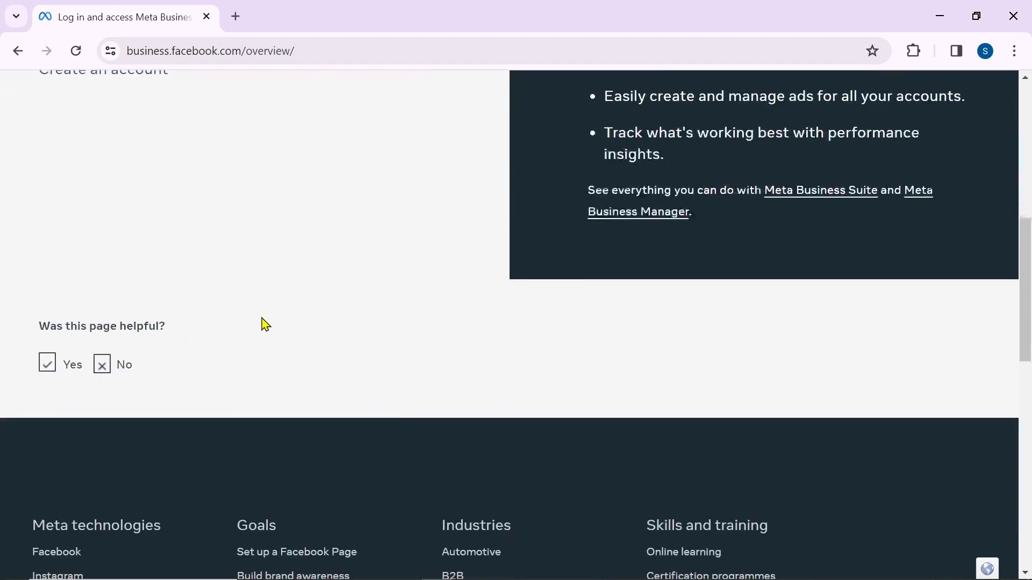
scroll(264, 325, "up", 4)
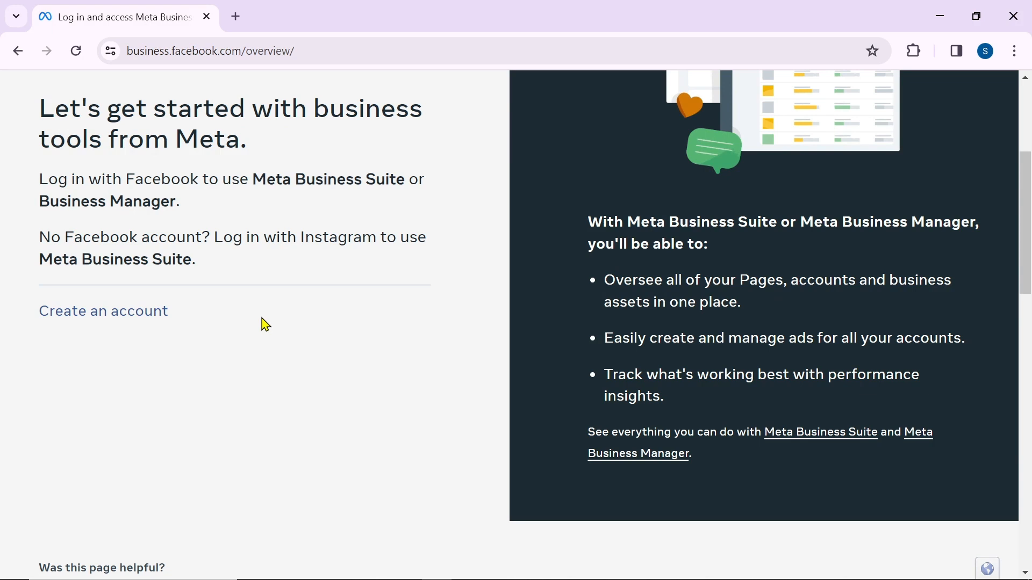
left_click(100, 317)
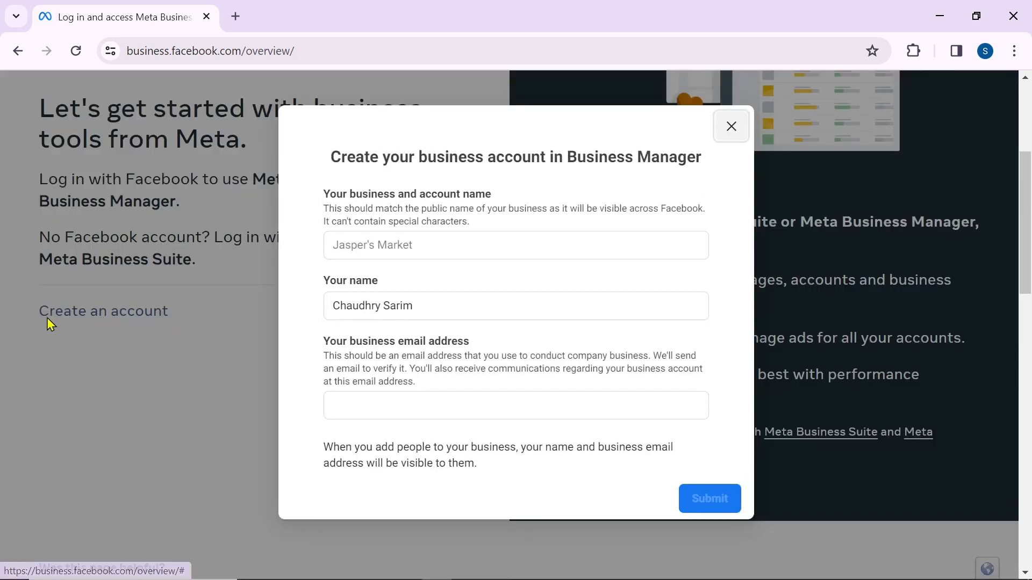
Fill in the business and account name for the new Business Manager account
left_click(471, 241)
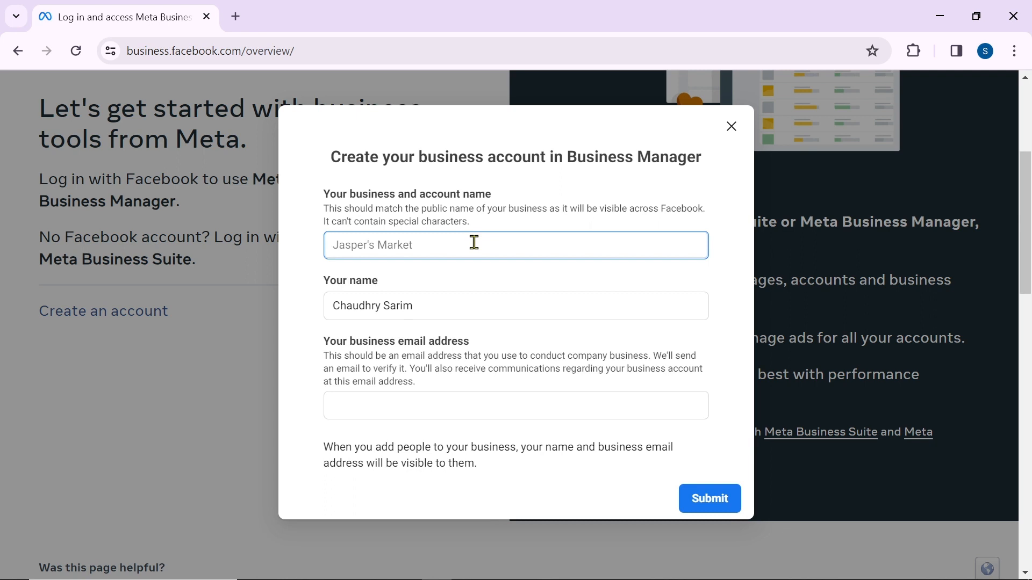
type("S")
key("BackSpace")
type("ZA")
key("BackSpace")
key("BackSpace")
type("Sa")
scroll(411, 402, "down", 3)
Enter the business email address and submit the new business account form, finishing the account creation
left_click(409, 406)
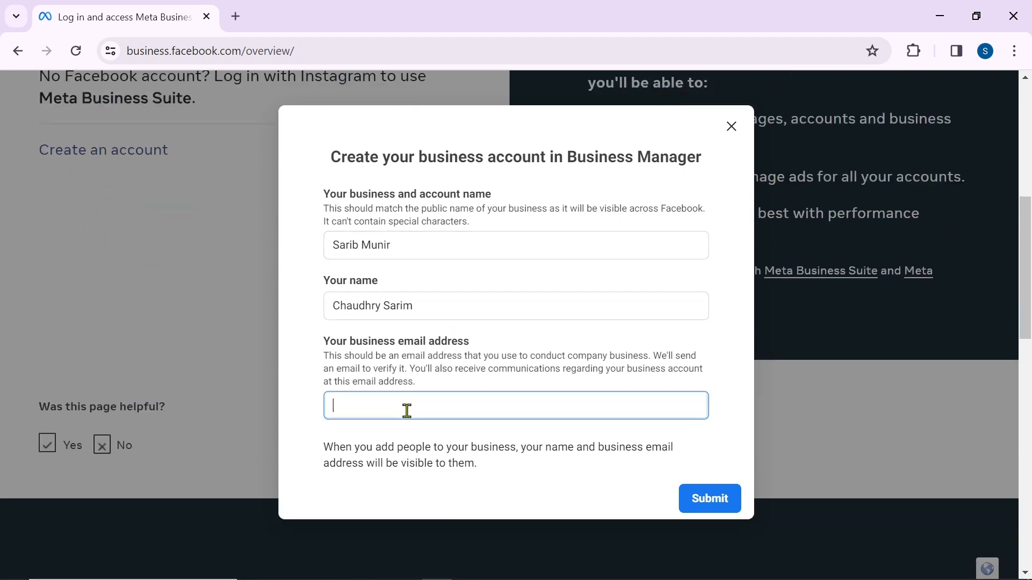
scroll(568, 325, "up", 3)
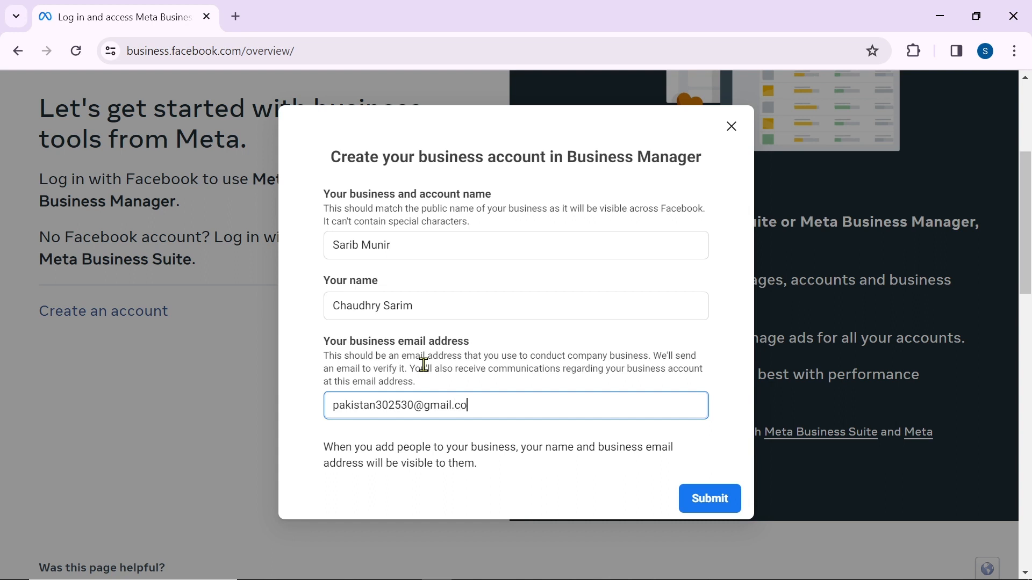
type("m")
left_click(716, 511)
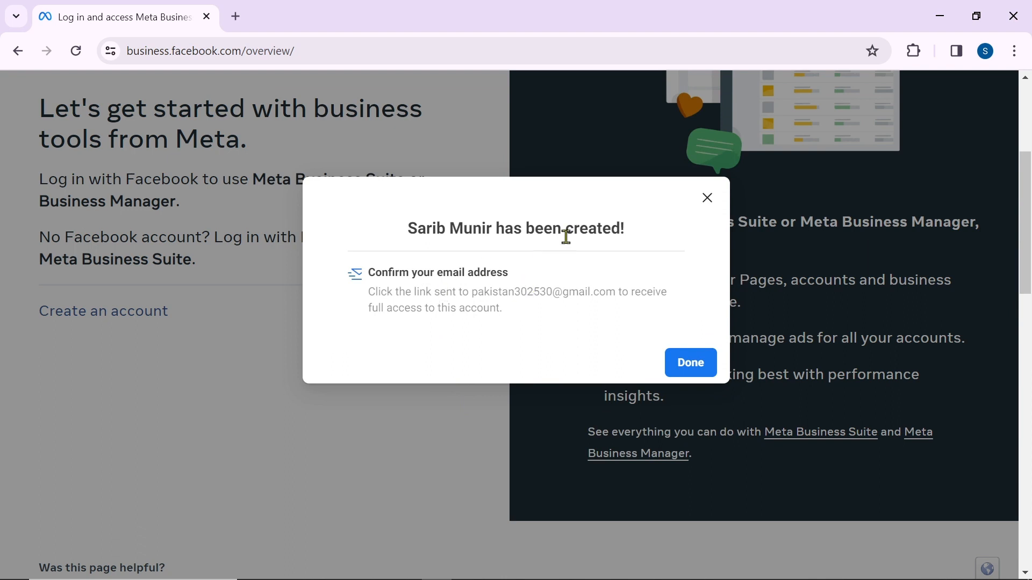
left_click(673, 360)
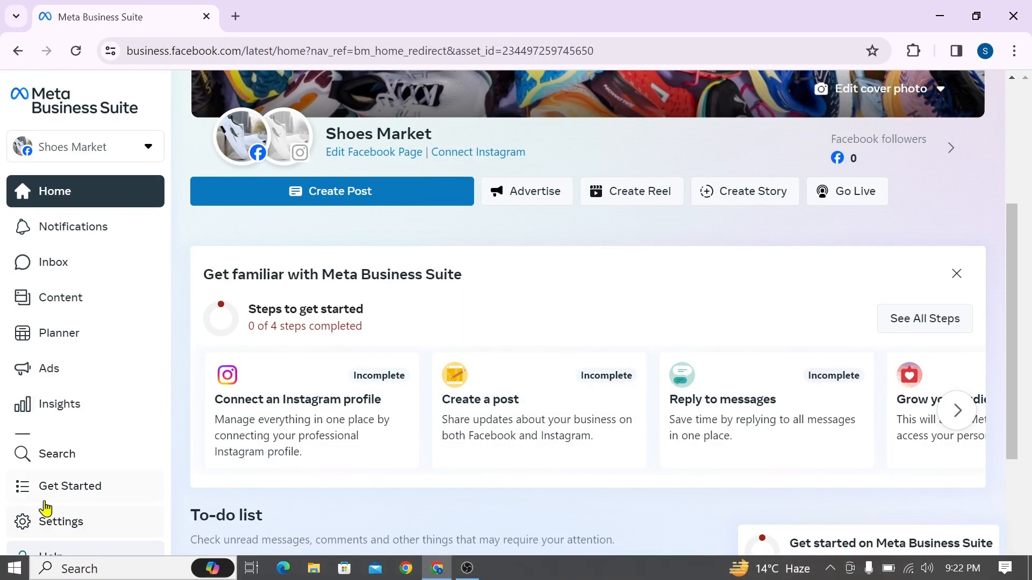
Search for "meta business manager" in a new browser tab and open the help article on creating a business account
scroll(123, 443, "down", 2)
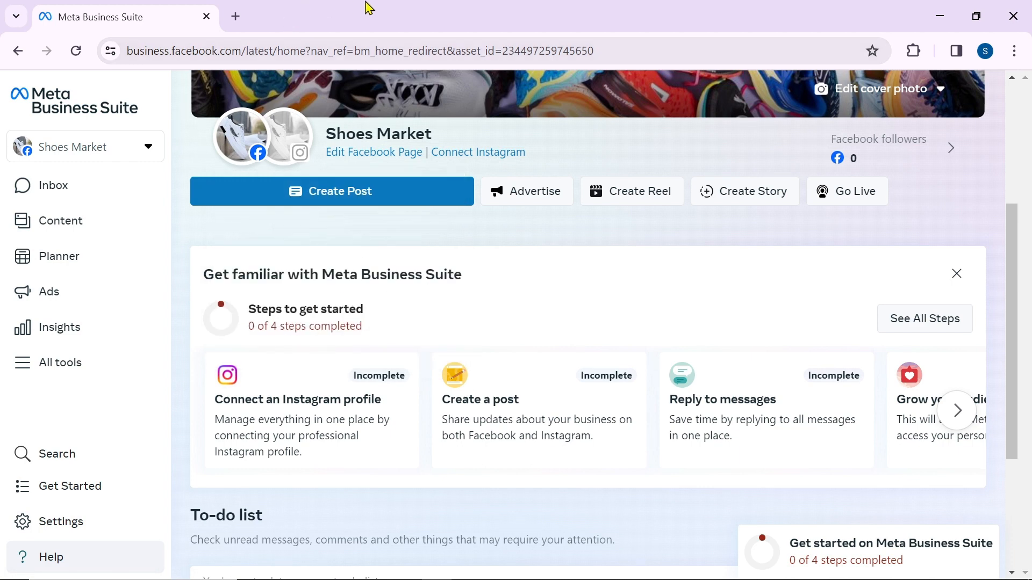
key("ctrl+t")
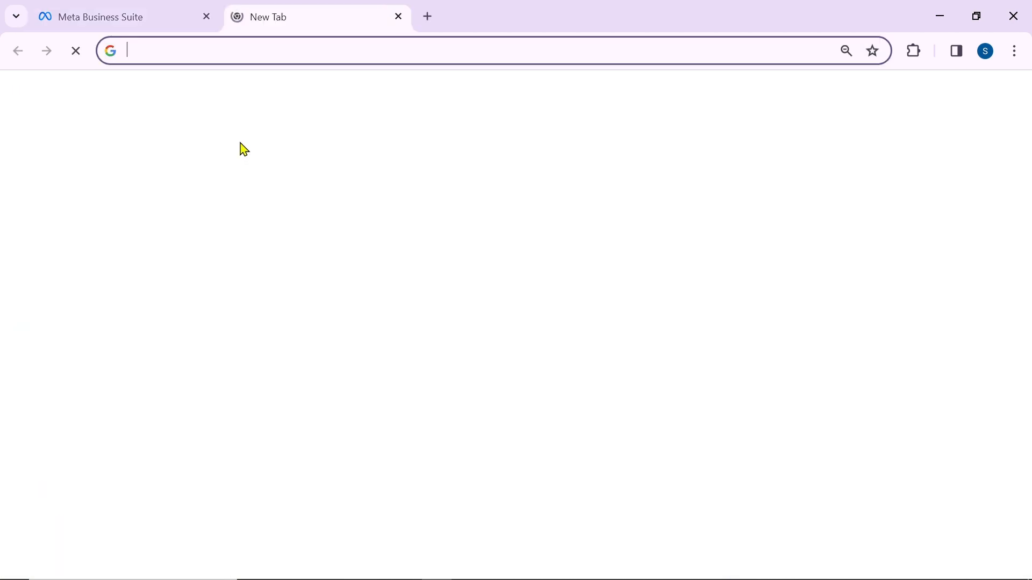
type("met")
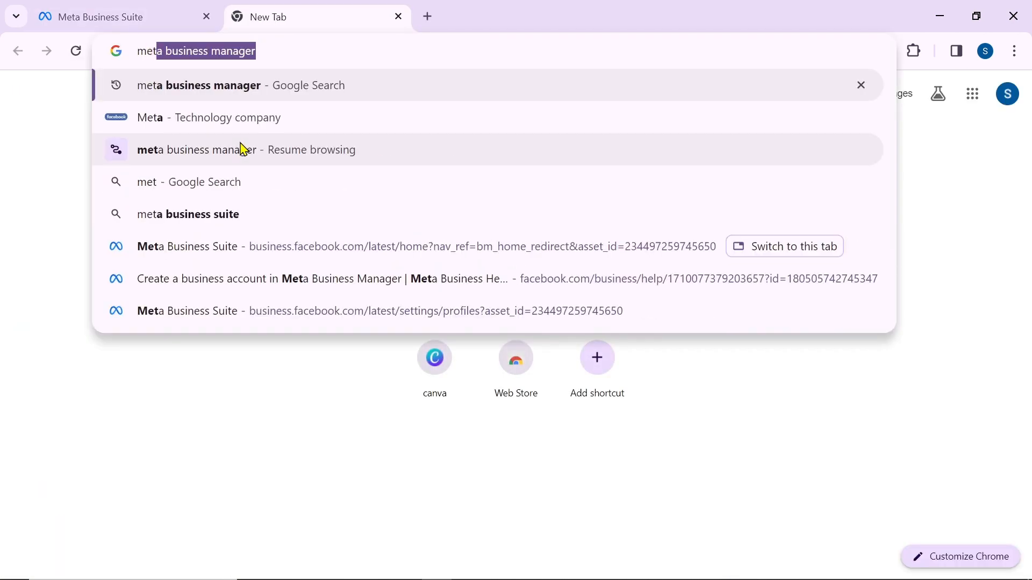
key("Return")
scroll(451, 293, "down", 6)
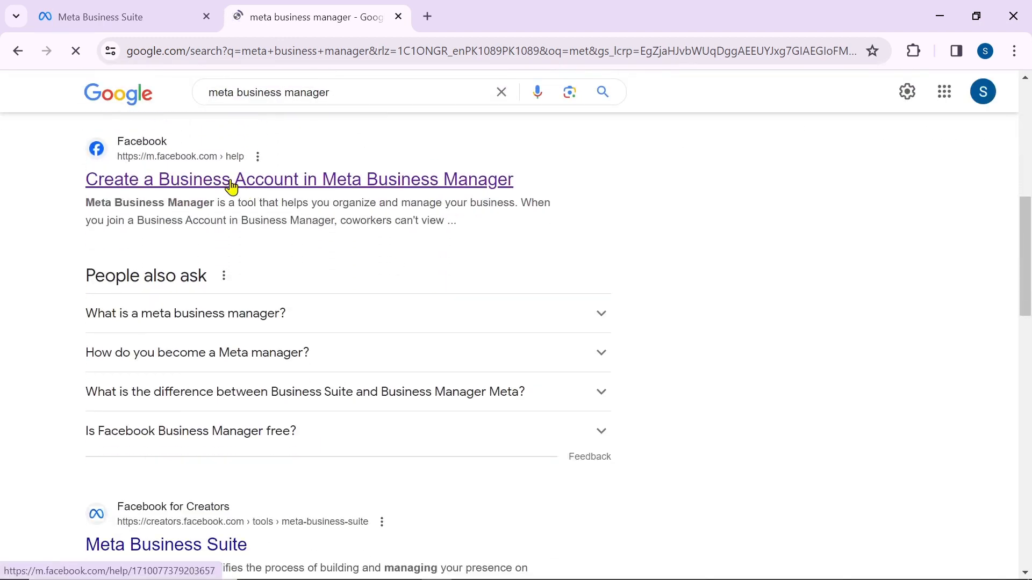
left_click(341, 182)
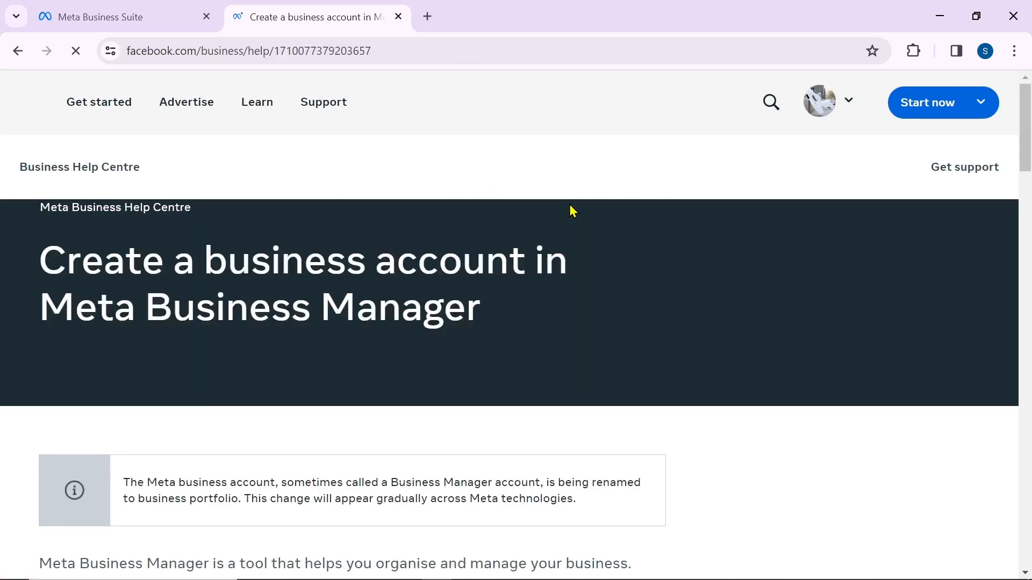
Go to Ads Manager from the help article and accept Meta's Non-discrimination Policy
mouse_move(924, 119)
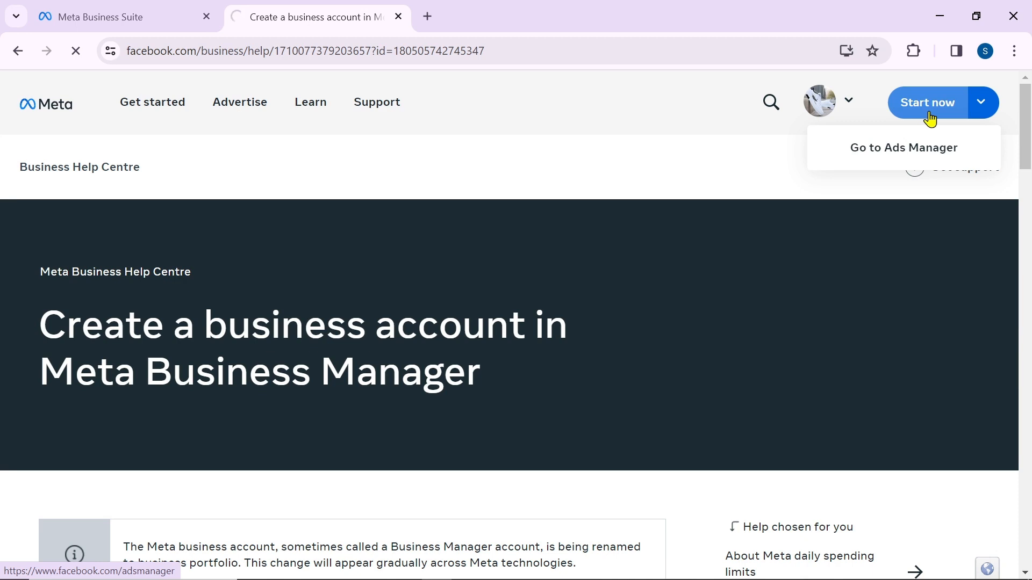
left_click(929, 118)
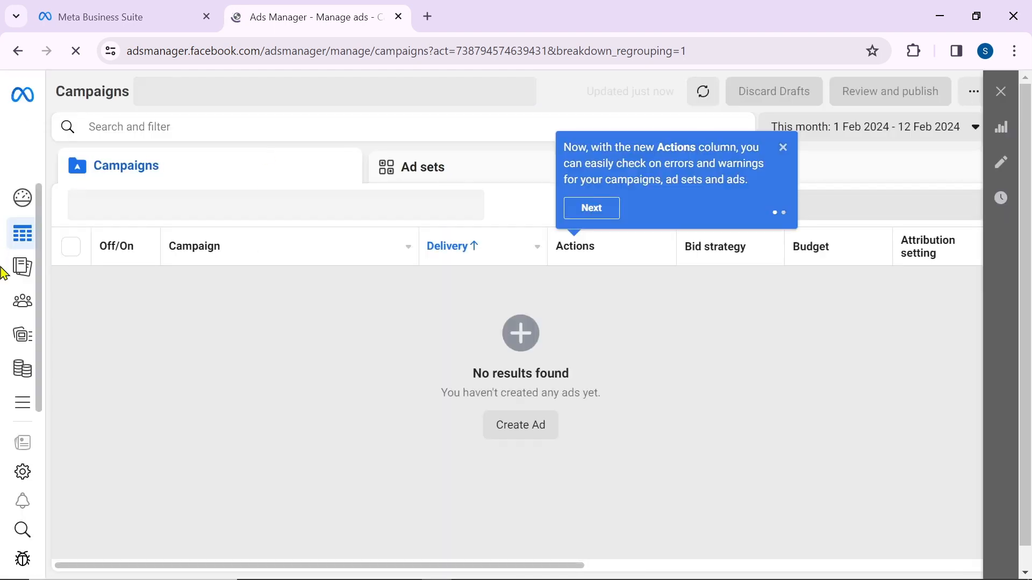
mouse_move(3, 271)
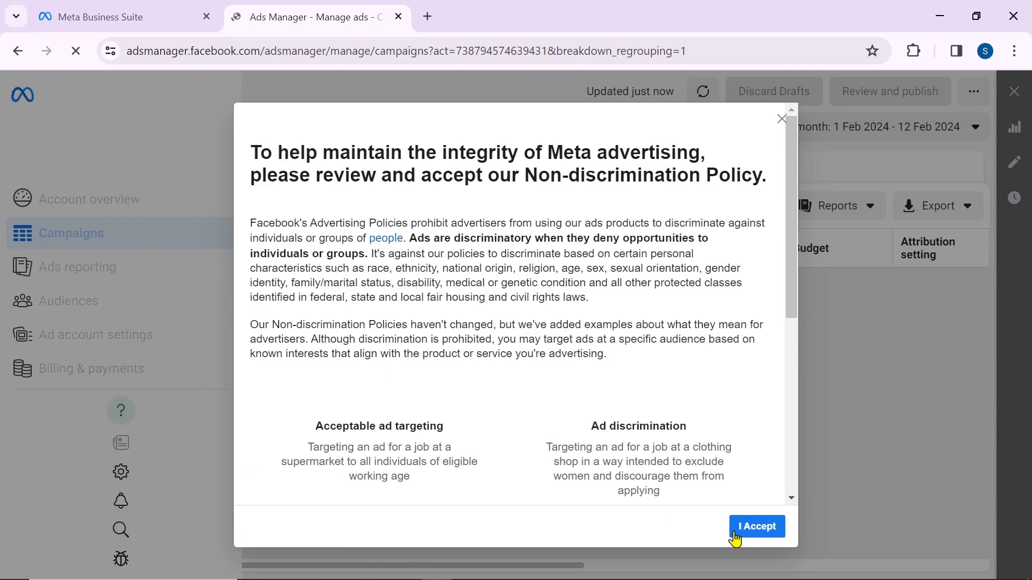
scroll(660, 407, "down", 2)
scroll(659, 405, "up", 2)
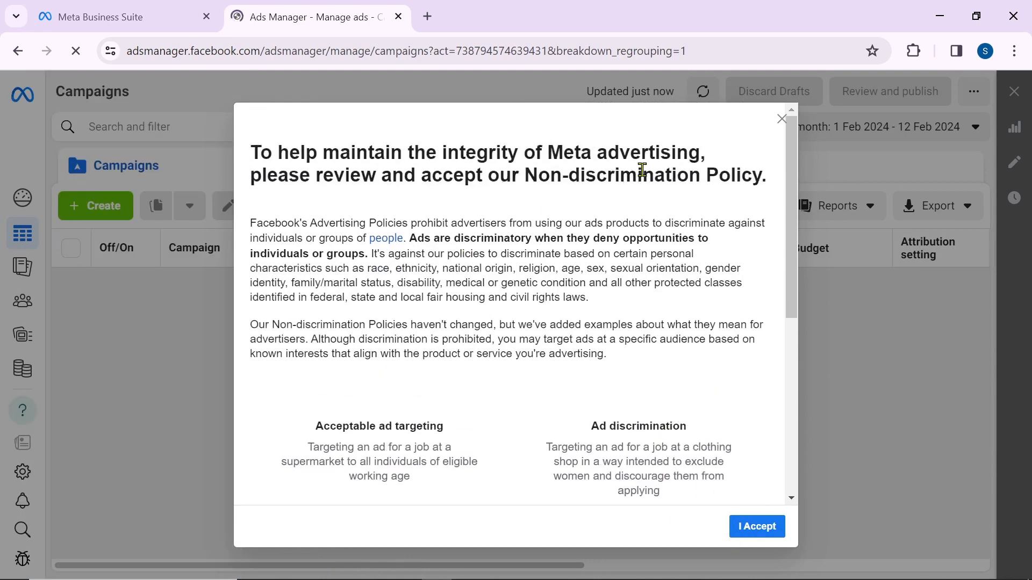
scroll(686, 293, "down", 1)
scroll(685, 293, "down", 5)
left_click(750, 533)
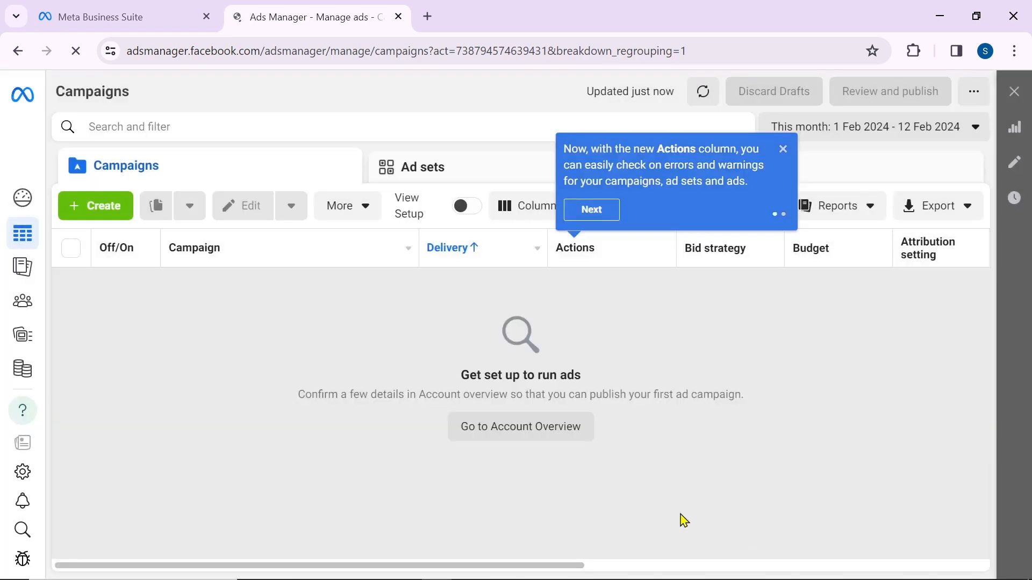
Look through the complete list of tools available in Ads Manager, from the shortcuts to the analysis and reporting tools
mouse_move(16, 160)
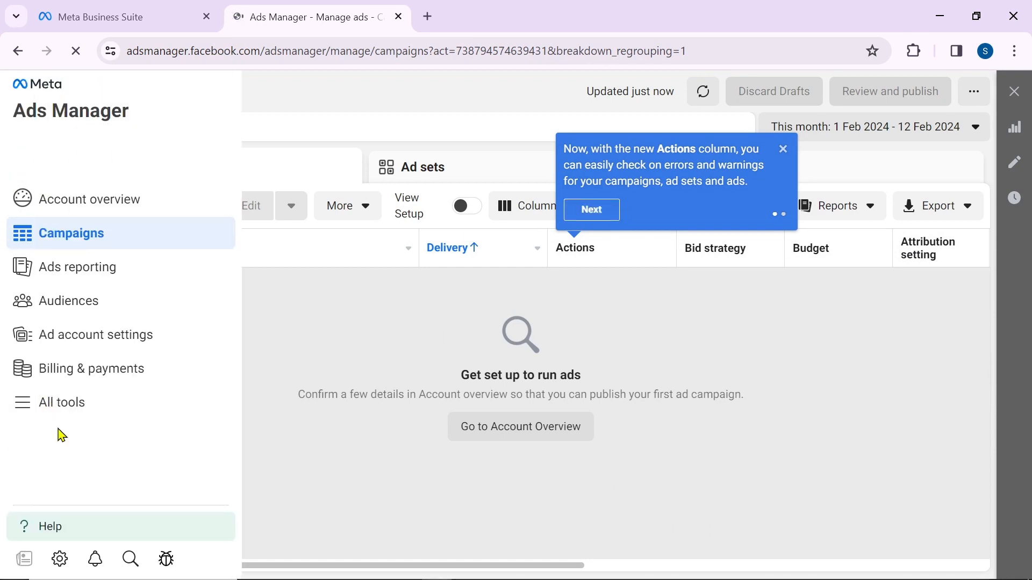
left_click(62, 413)
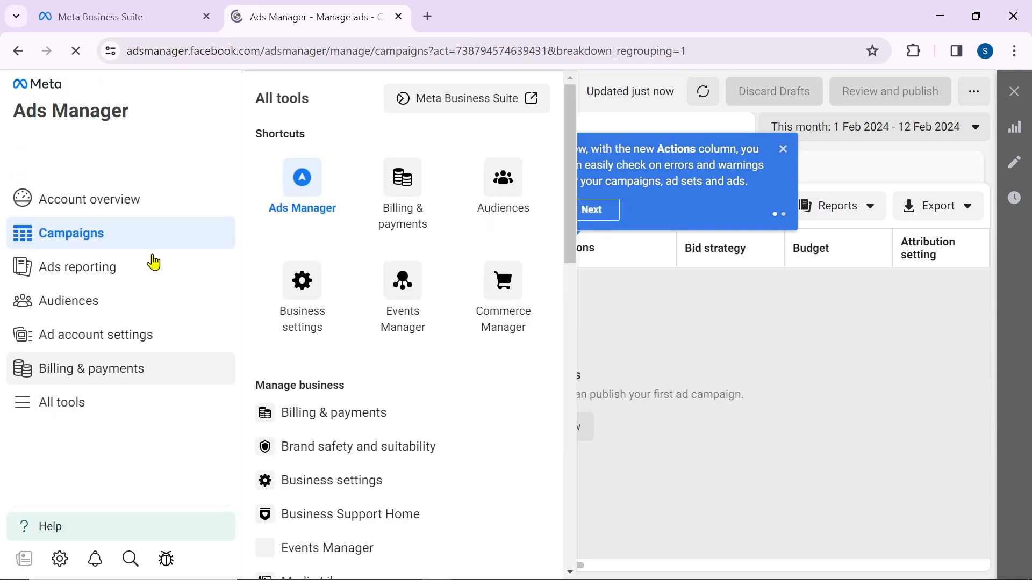
scroll(489, 451, "down", 3)
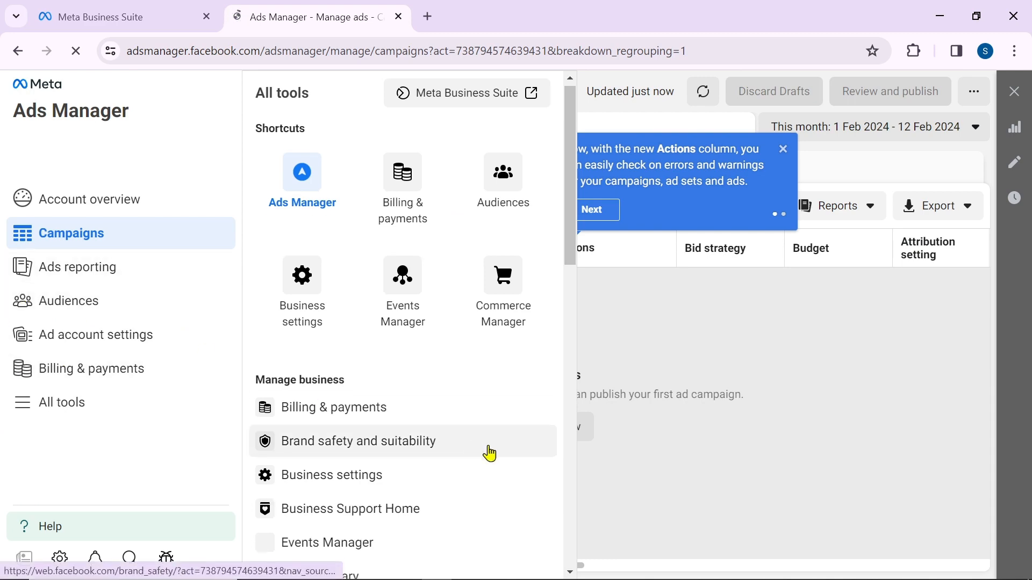
scroll(489, 453, "down", 4)
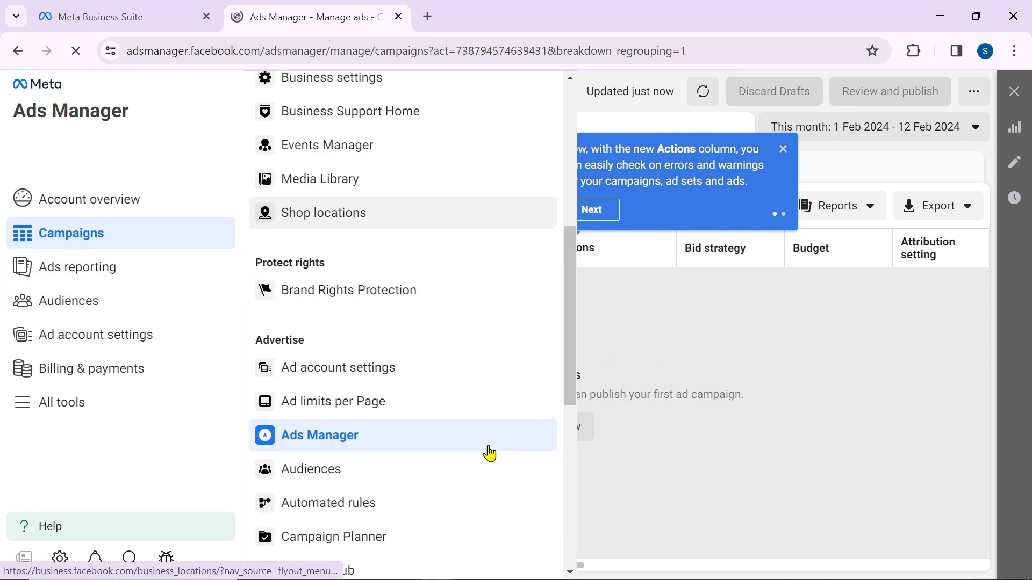
scroll(489, 453, "down", 5)
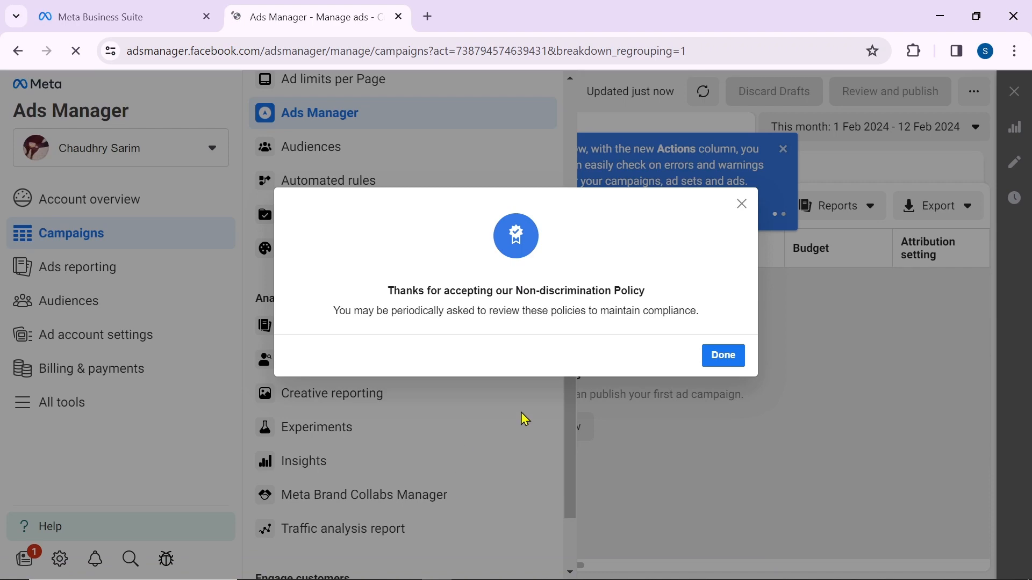
Dismiss the Non-discrimination Policy confirmation and the ad account updates, and switch Ads Manager to the other business account
left_click(730, 355)
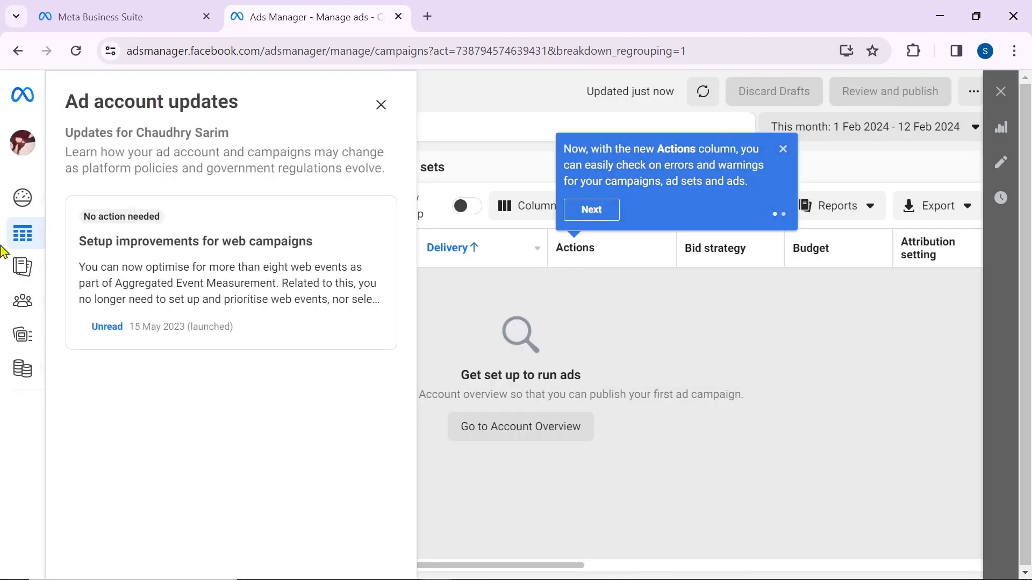
left_click(381, 104)
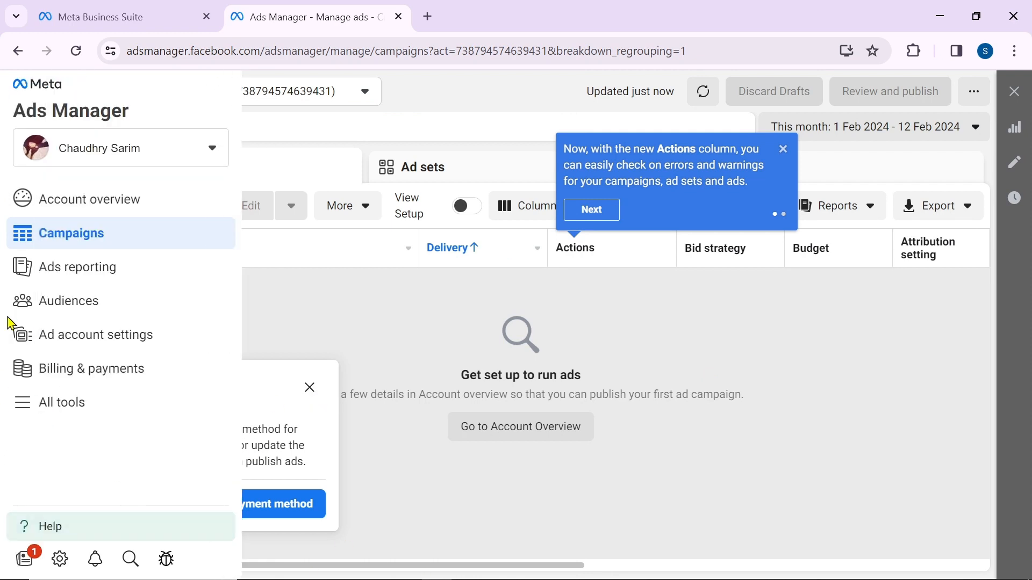
left_click(168, 139)
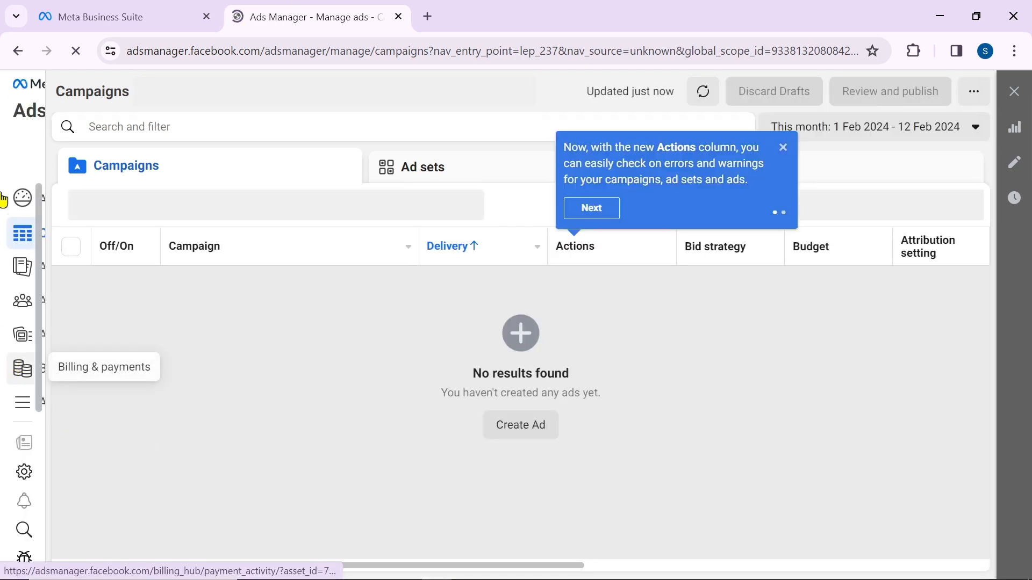
mouse_move(46, 224)
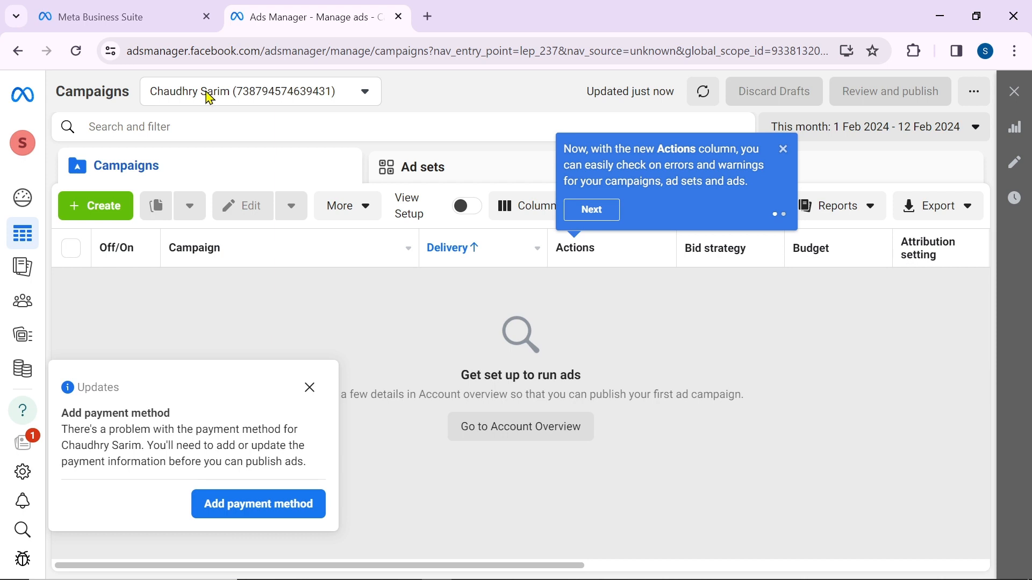
Check the ad account selector for the campaigns and the ad account updates, and close the updates
left_click(329, 95)
left_click(330, 102)
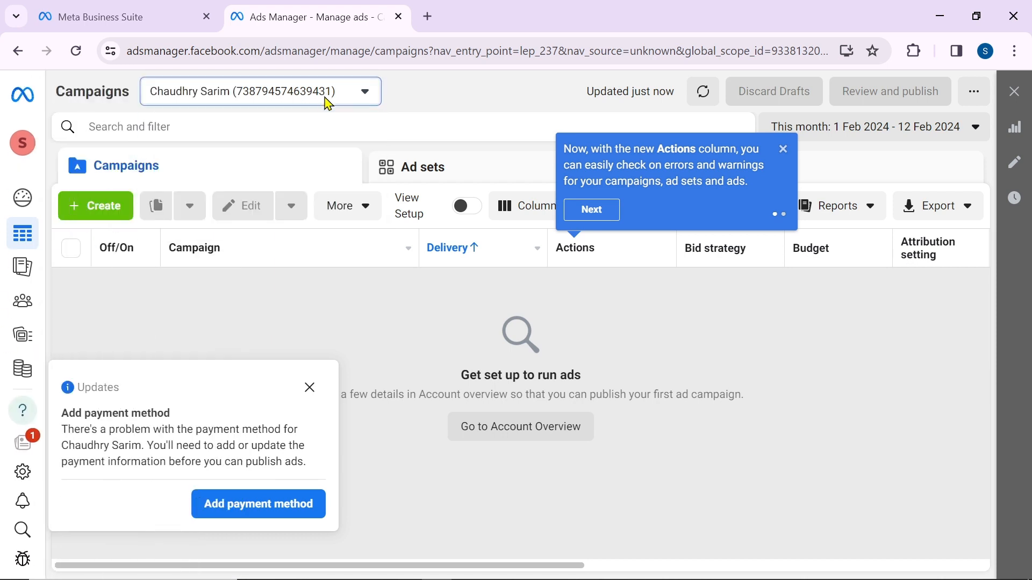
left_click(305, 508)
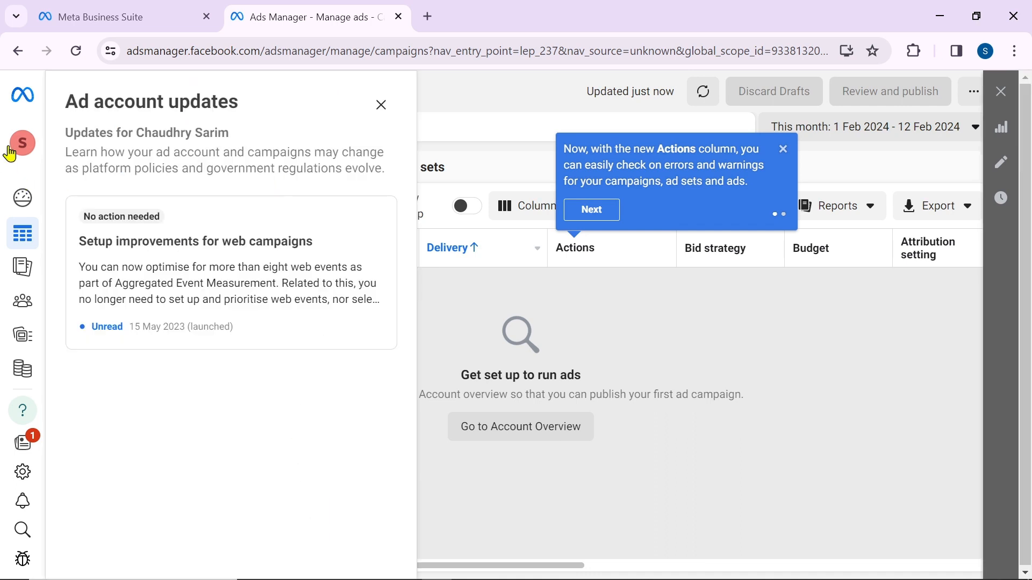
left_click(381, 105)
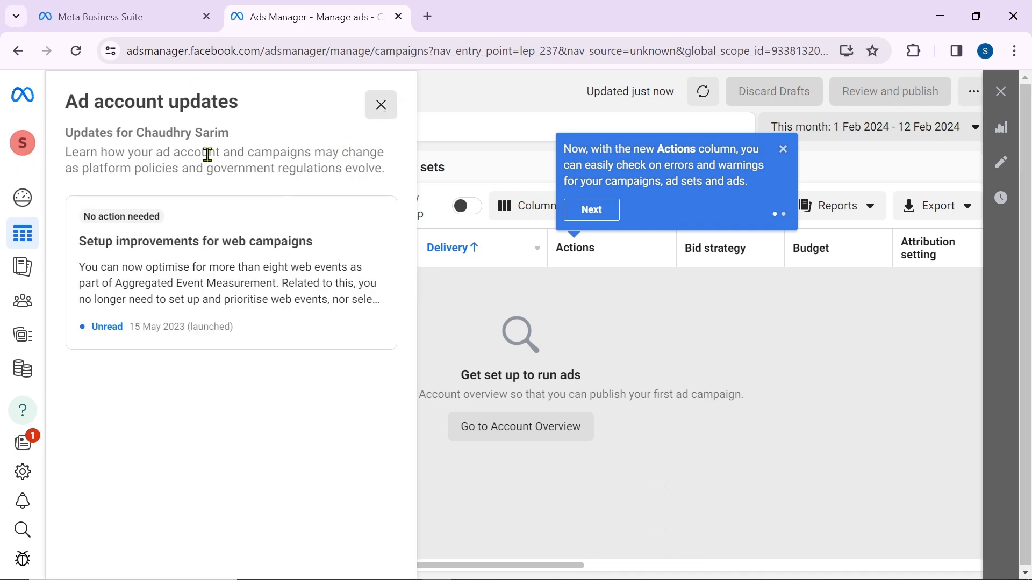
Open the business settings and look through the available settings sections
mouse_move(7, 391)
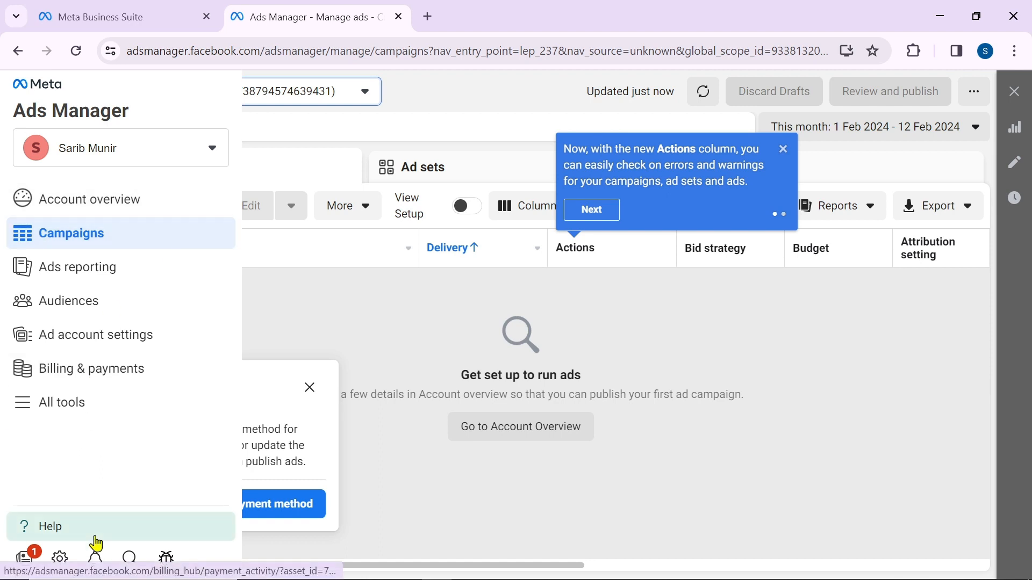
left_click(61, 565)
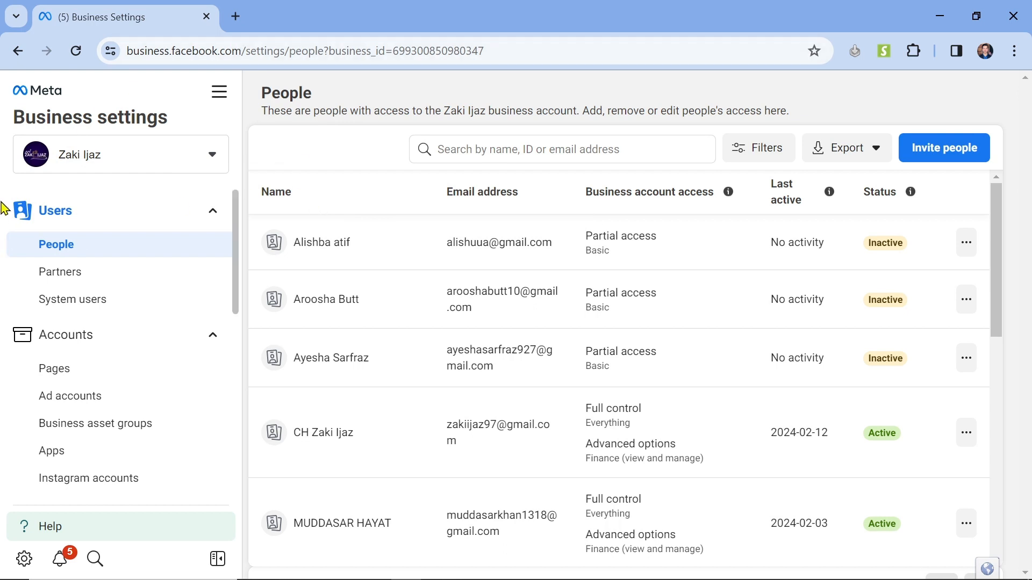
scroll(63, 274, "down", 2)
scroll(63, 274, "down", 4)
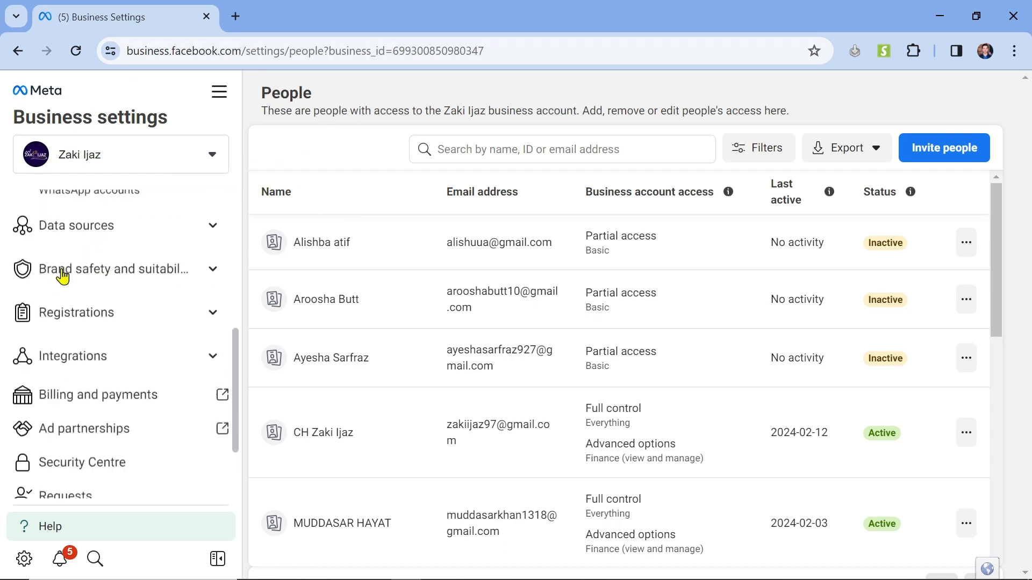
scroll(63, 273, "up", 6)
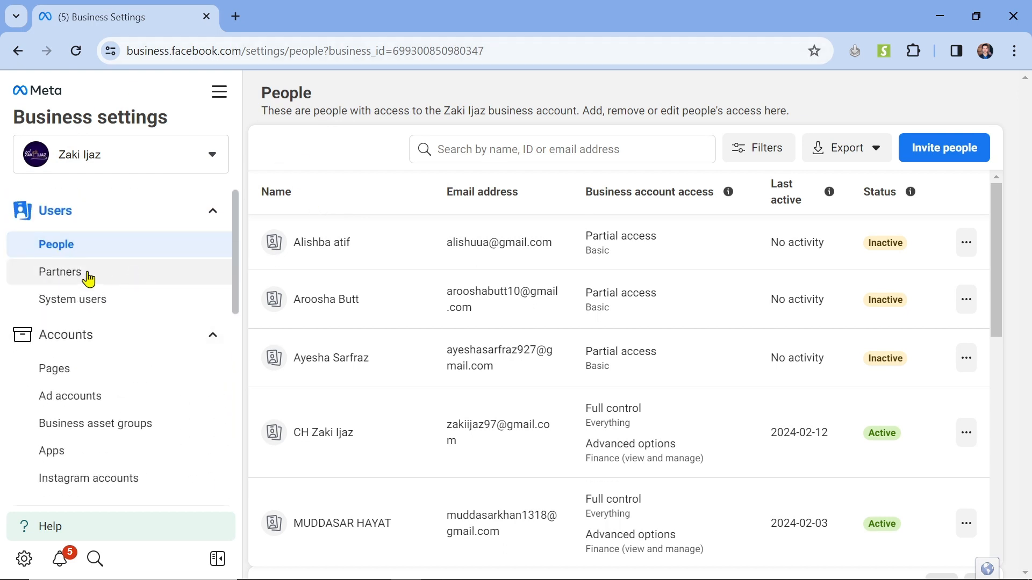
Visit the Partners and System users settings, and review the People list with each person's business account access
left_click(88, 276)
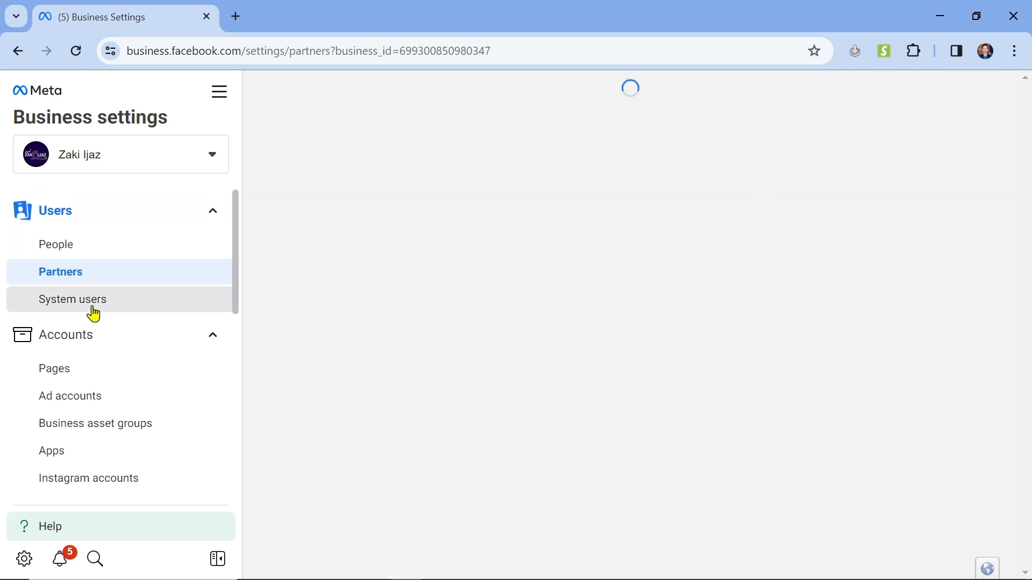
left_click(92, 313)
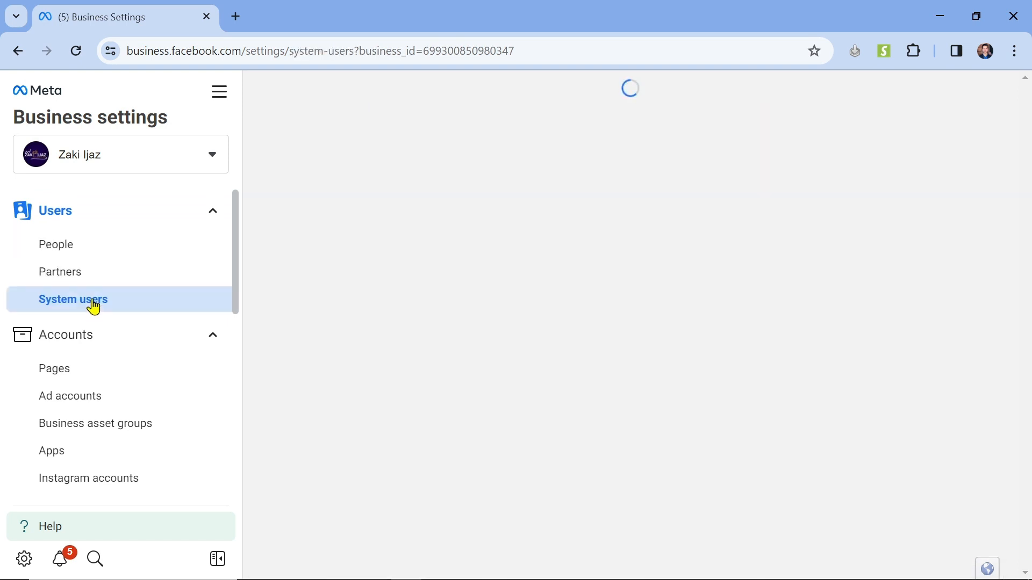
left_click(135, 248)
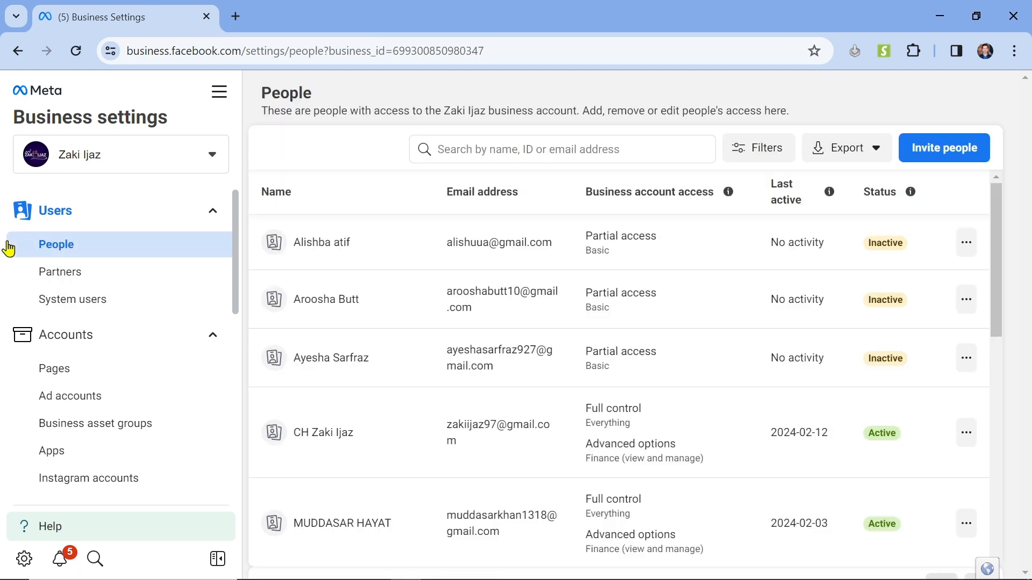
scroll(499, 251, "down", 10)
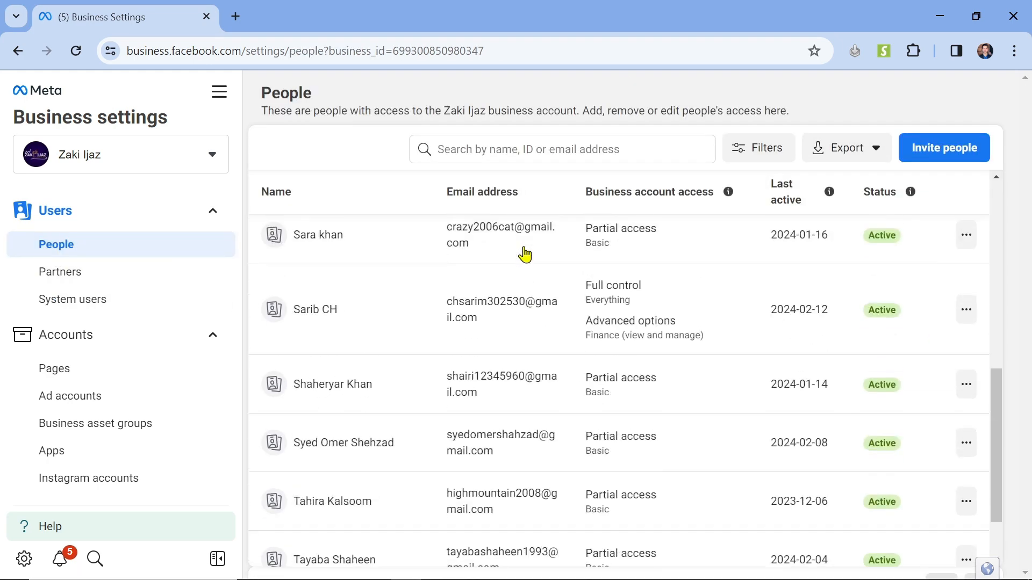
scroll(525, 253, "up", 10)
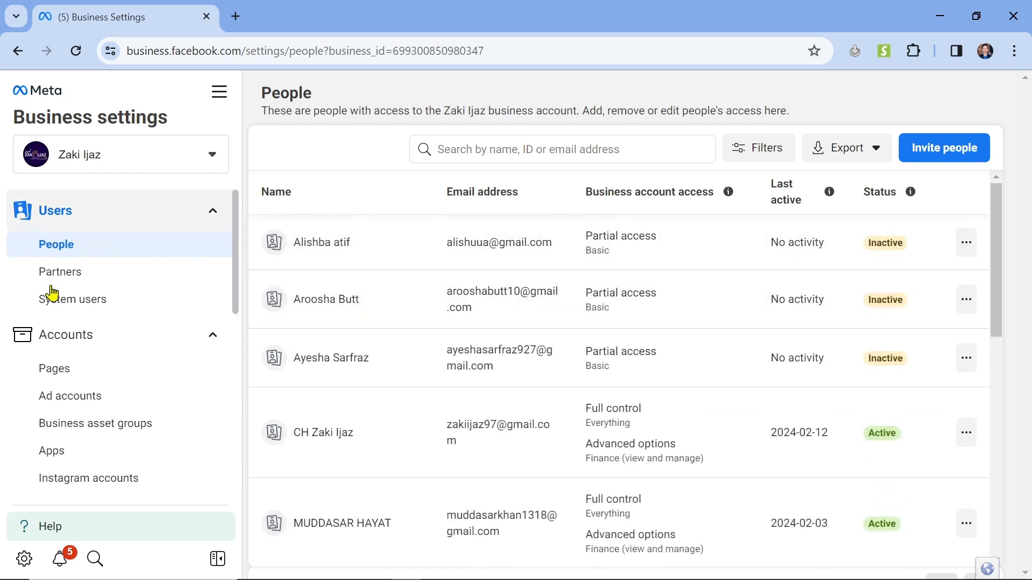
Review the assets shared with the first partner, and view the System users settings
left_click(63, 280)
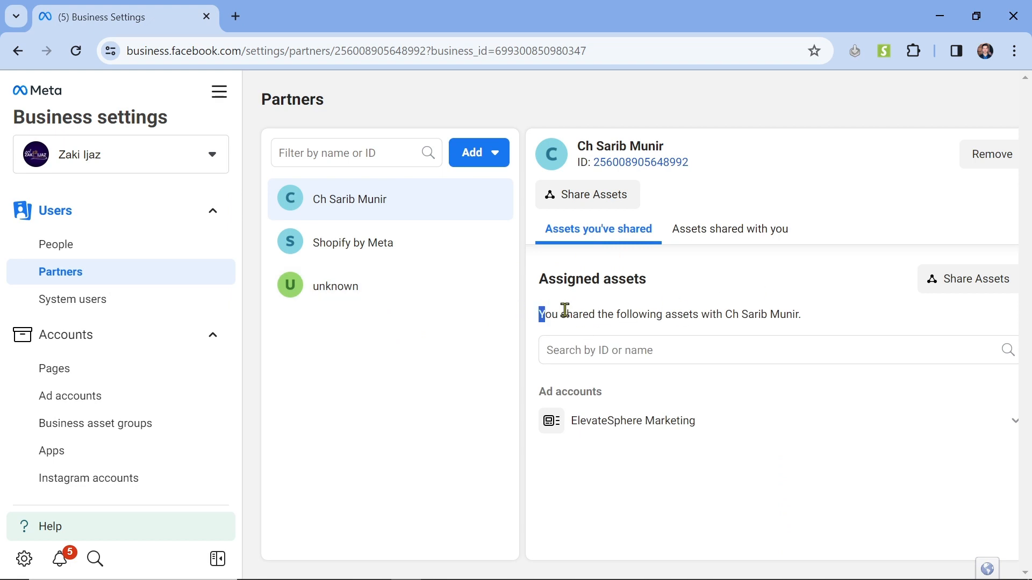
left_click_drag(565, 310, 848, 318)
left_click(828, 321)
left_click(128, 300)
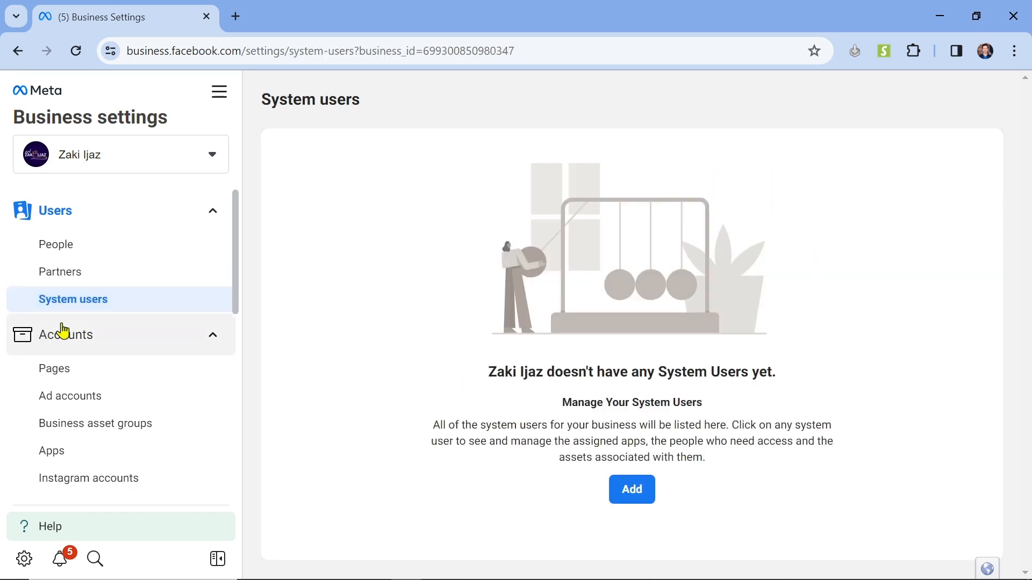
View the business's Pages, including ElevateSphere Marketing and the primary business Page, and the options for adding a Page
left_click(83, 370)
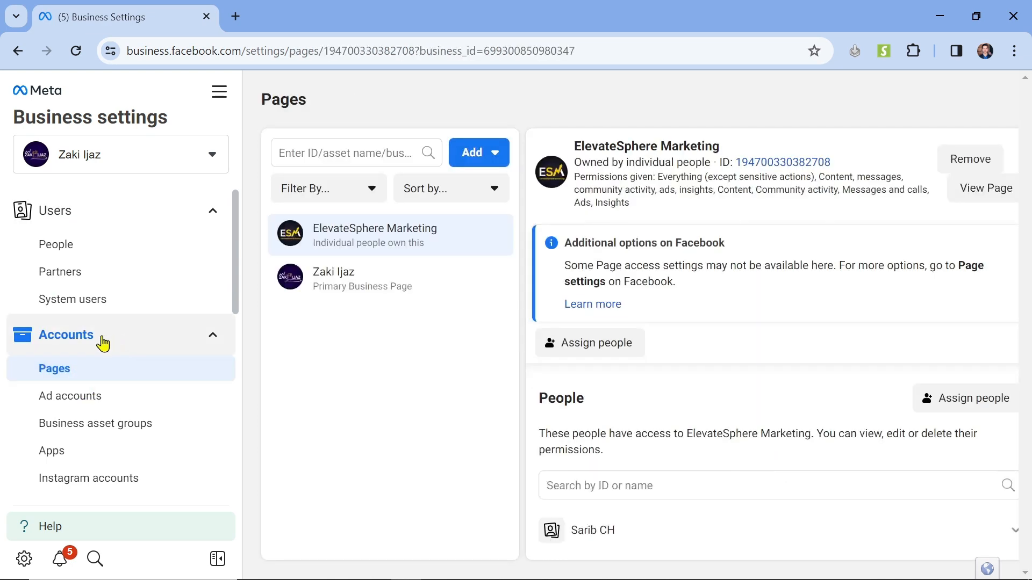
left_click(392, 285)
left_click(391, 241)
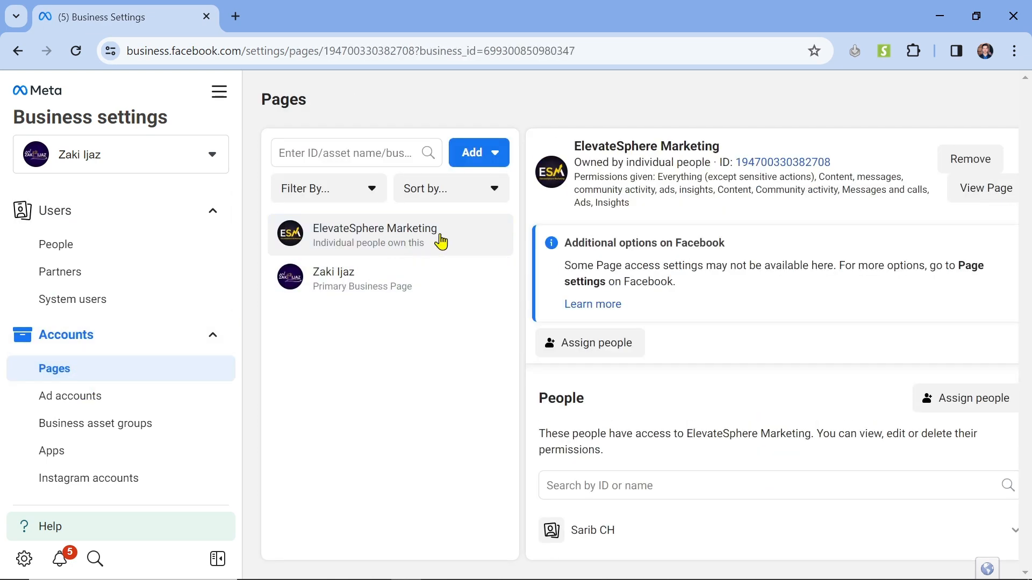
left_click(488, 155)
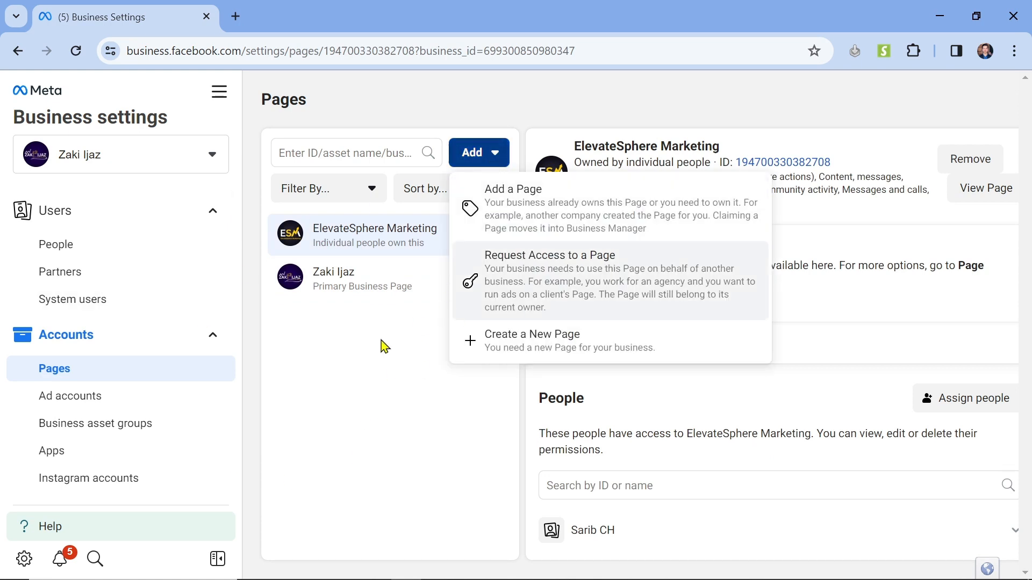
left_click(293, 415)
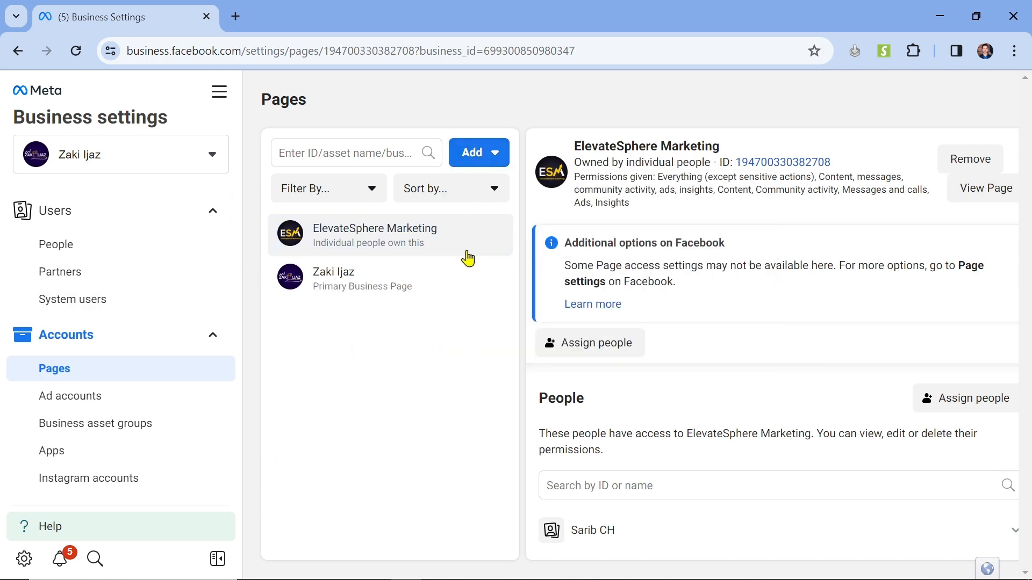
left_click(329, 285)
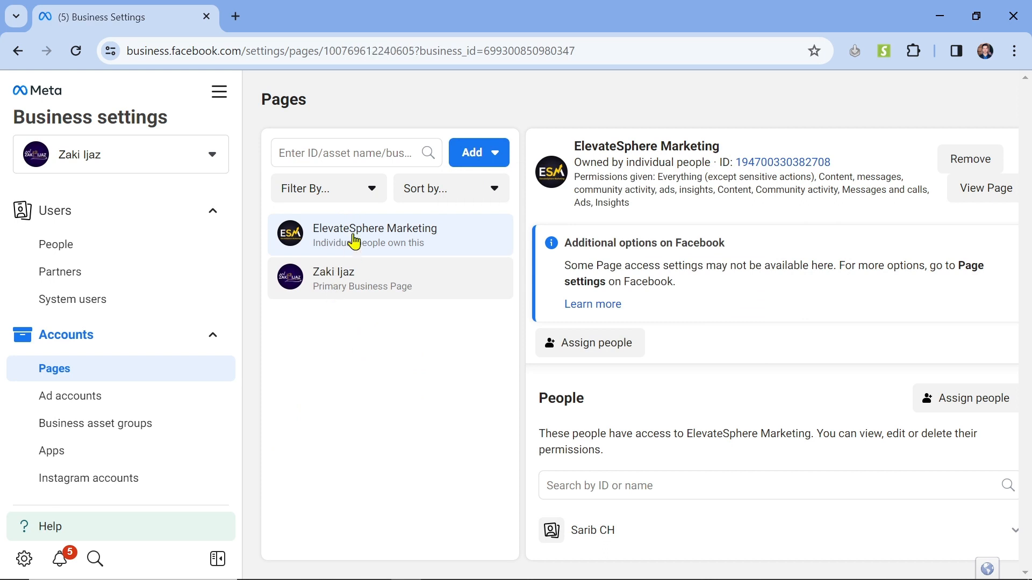
View who has access to the Zak Business and ElevateSphere Marketing ad accounts
left_click(116, 400)
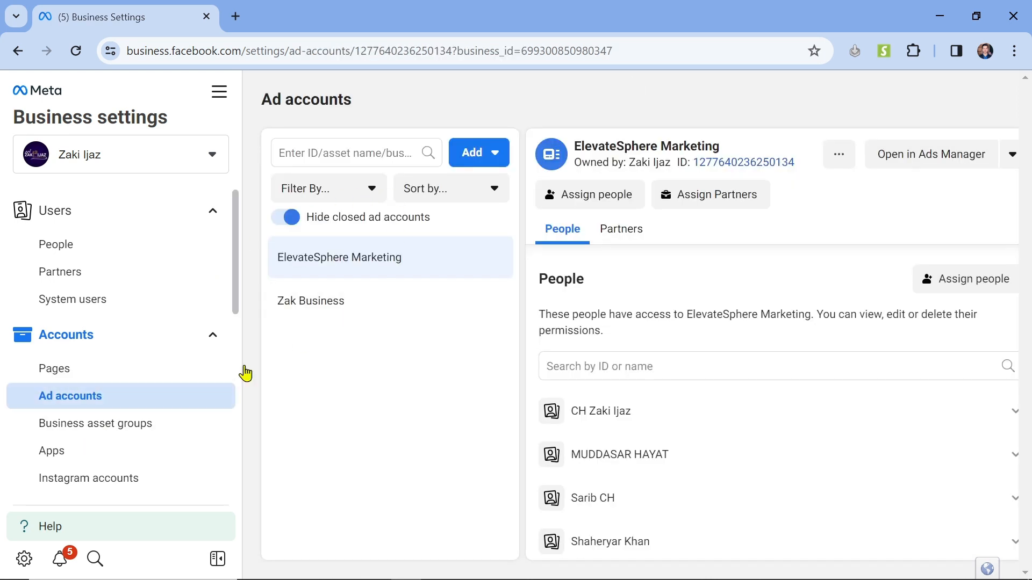
left_click(361, 317)
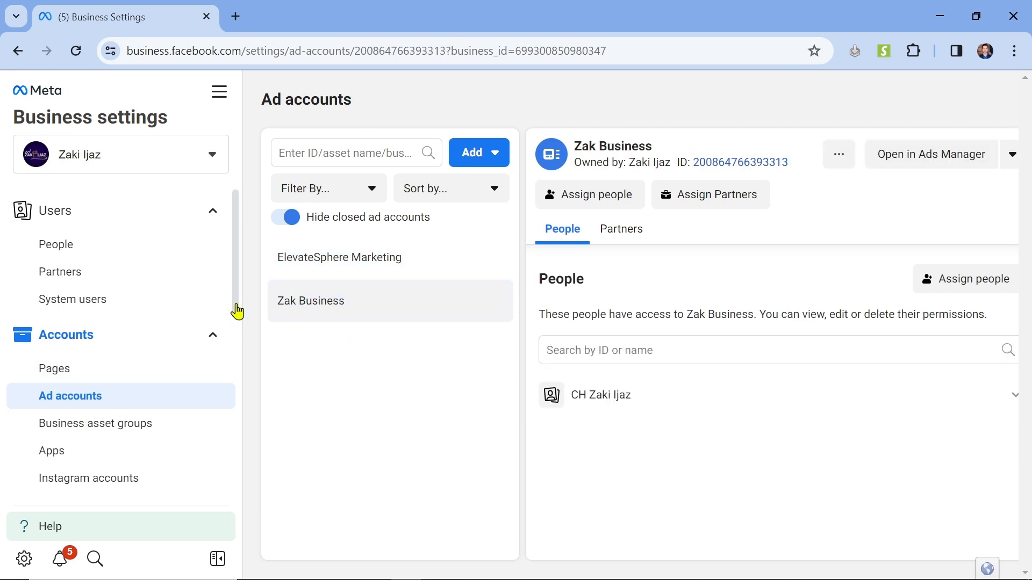
left_click(399, 262)
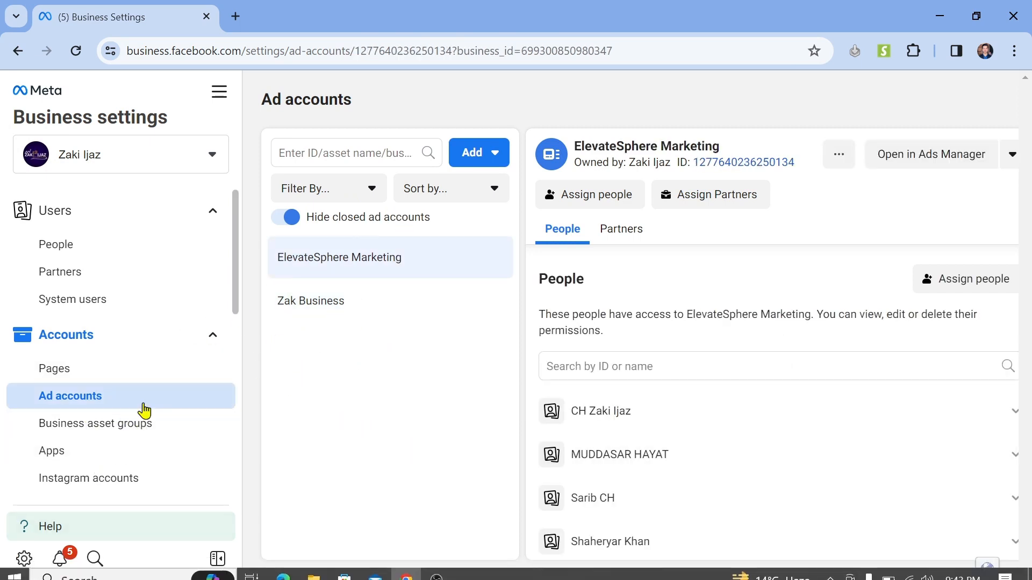
Open the Business asset groups settings and read how to add assets, people and permissions
left_click(130, 431)
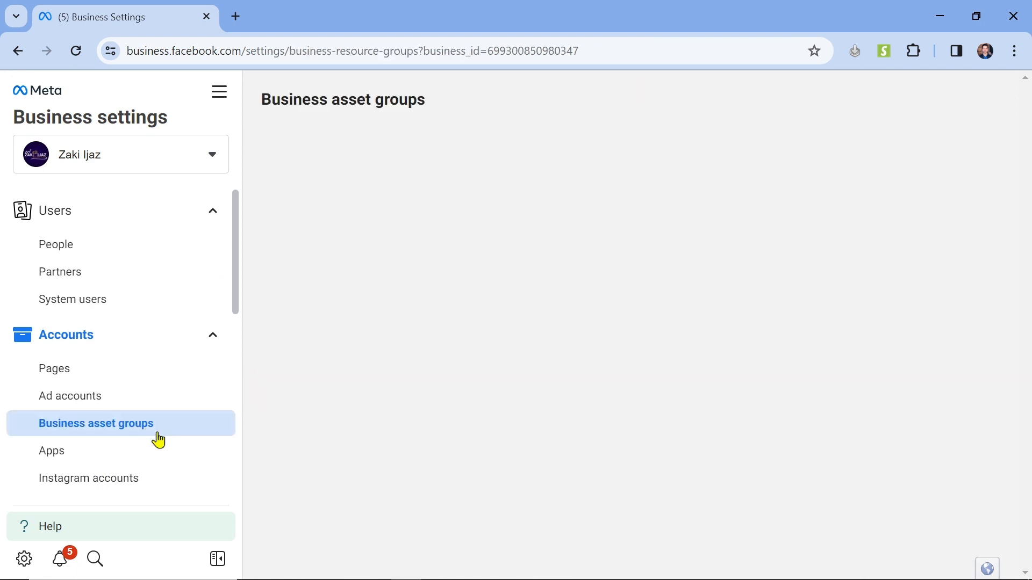
scroll(524, 325, "down", 2)
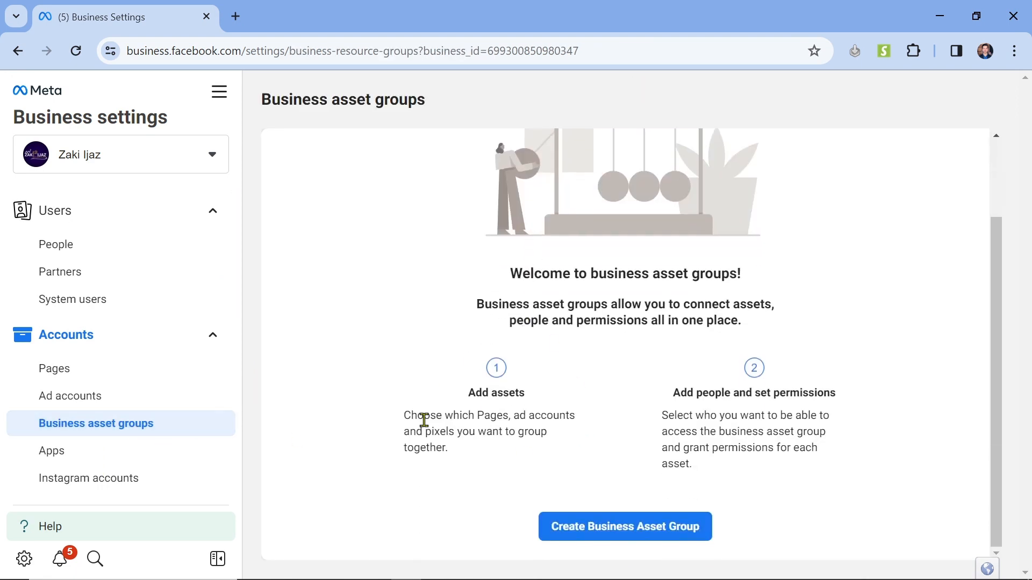
left_click_drag(424, 420, 942, 449)
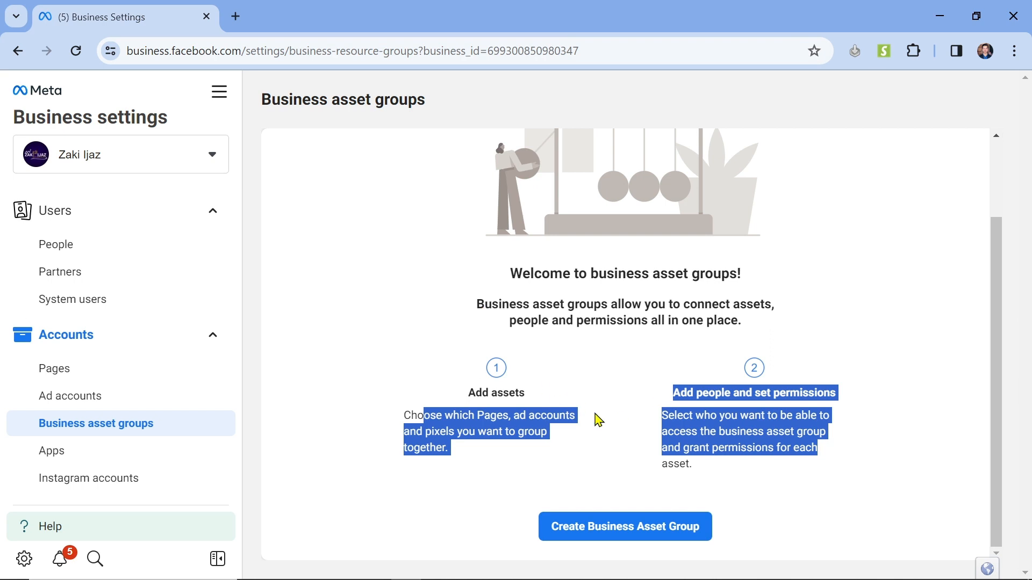
left_click(331, 360)
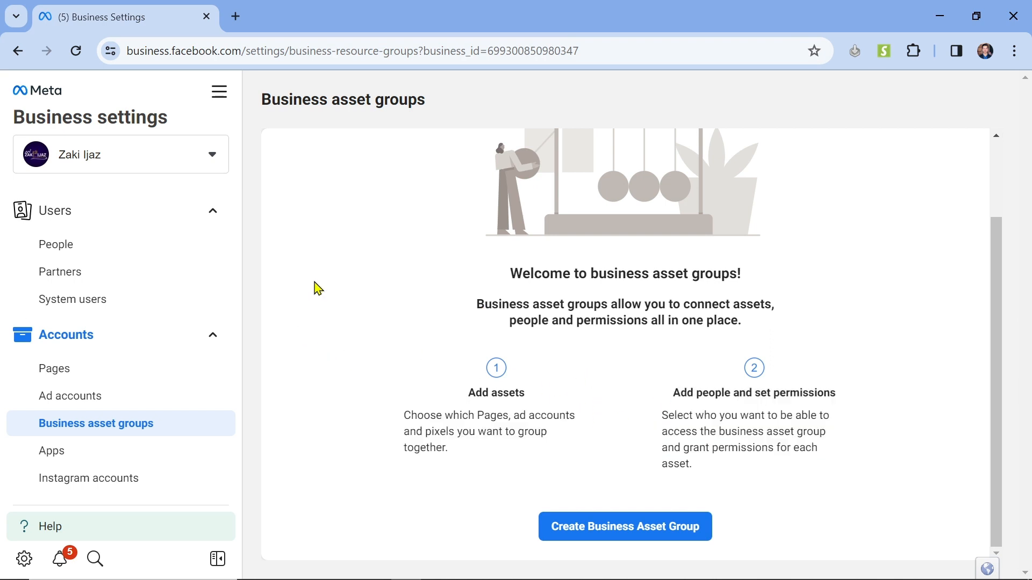
Expand the Data sources section of the business settings and look through its options, from Catalogues to Business creative folders
scroll(173, 385, "down", 3)
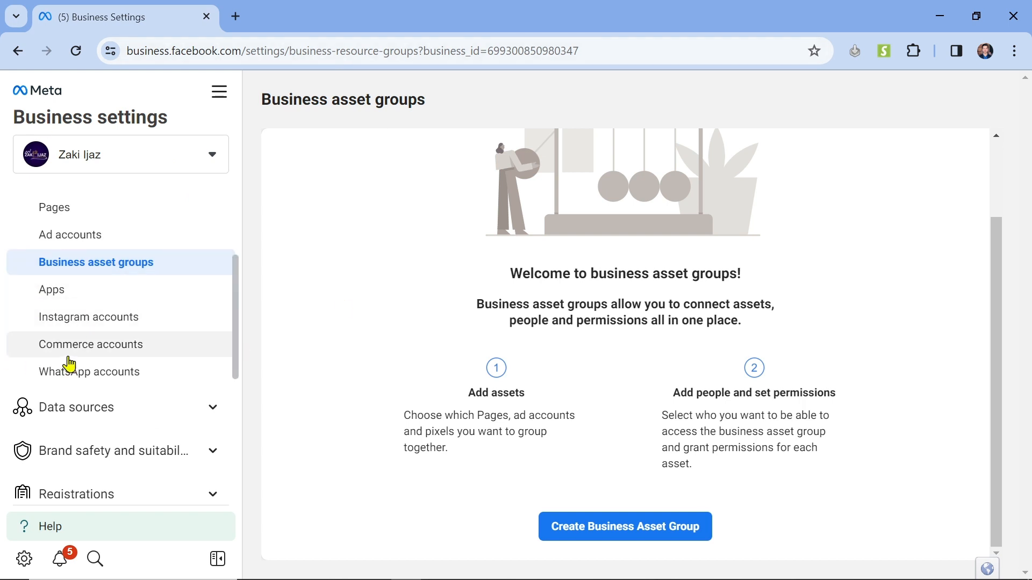
scroll(129, 400, "down", 1)
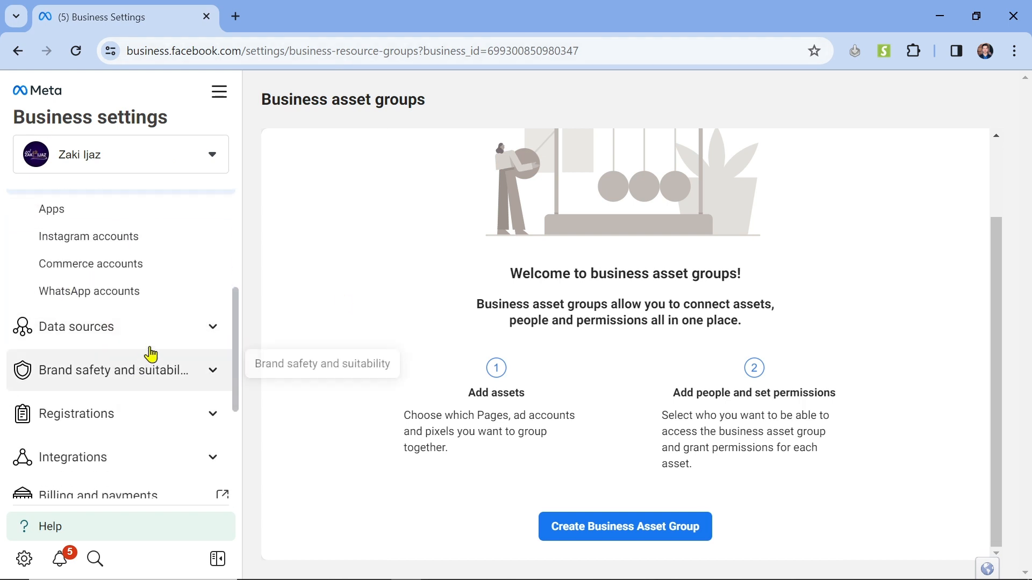
left_click(172, 329)
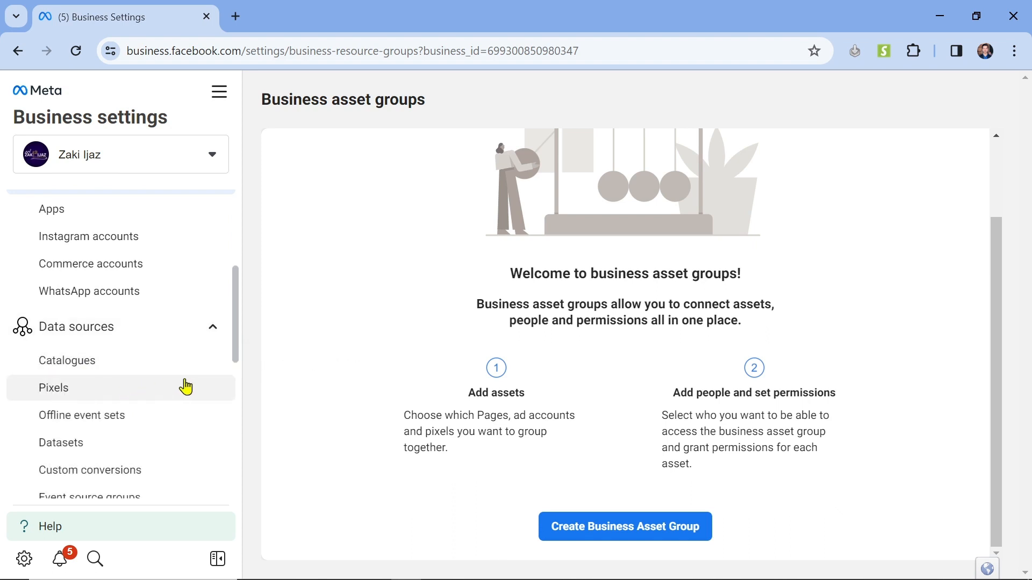
scroll(237, 366, "down", 3)
scroll(239, 365, "up", 1)
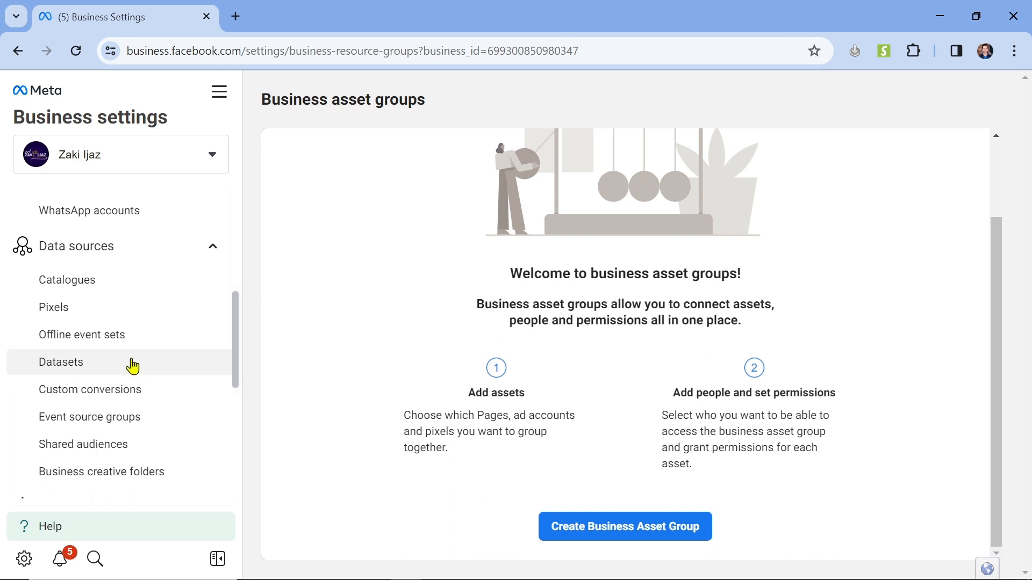
scroll(134, 358, "down", 3)
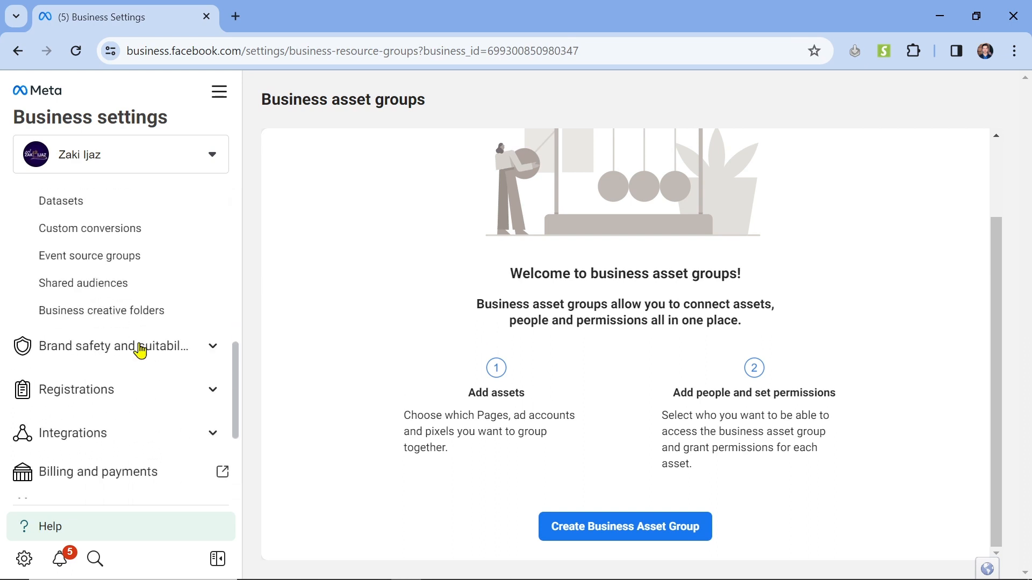
Expand the Brand safety and suitability section and view its Domains and Block lists settings
left_click(213, 348)
scroll(32, 409, "up", 3)
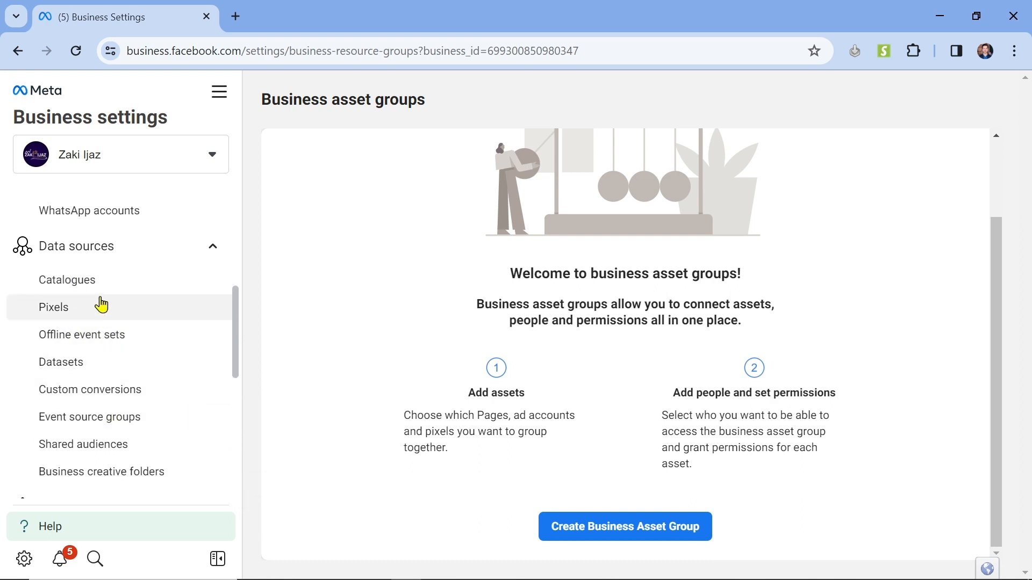
scroll(102, 420, "down", 3)
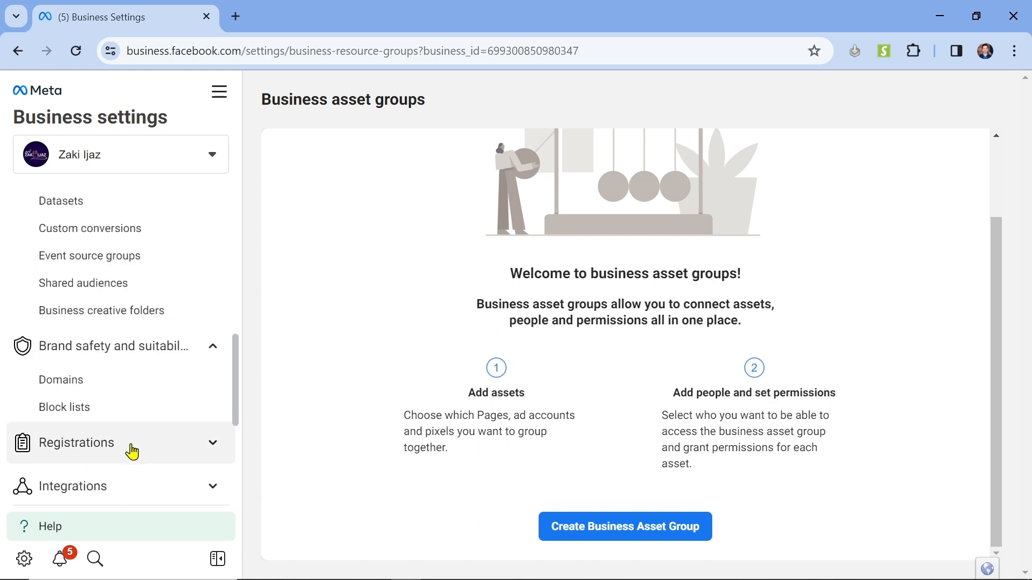
left_click(55, 394)
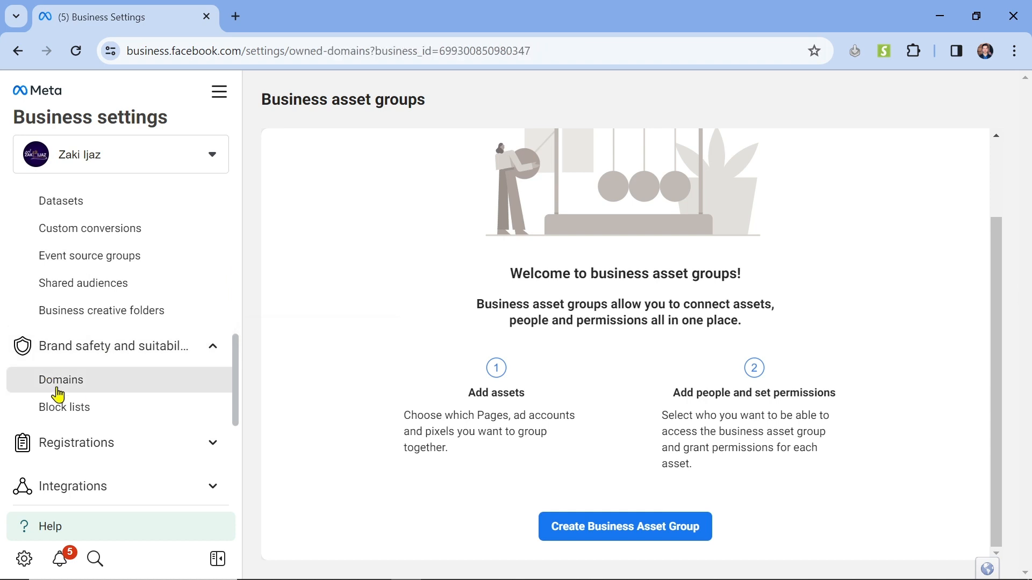
left_click(105, 410)
View the News Pages settings under Registrations and expand the Integrations section
scroll(165, 359, "down", 3)
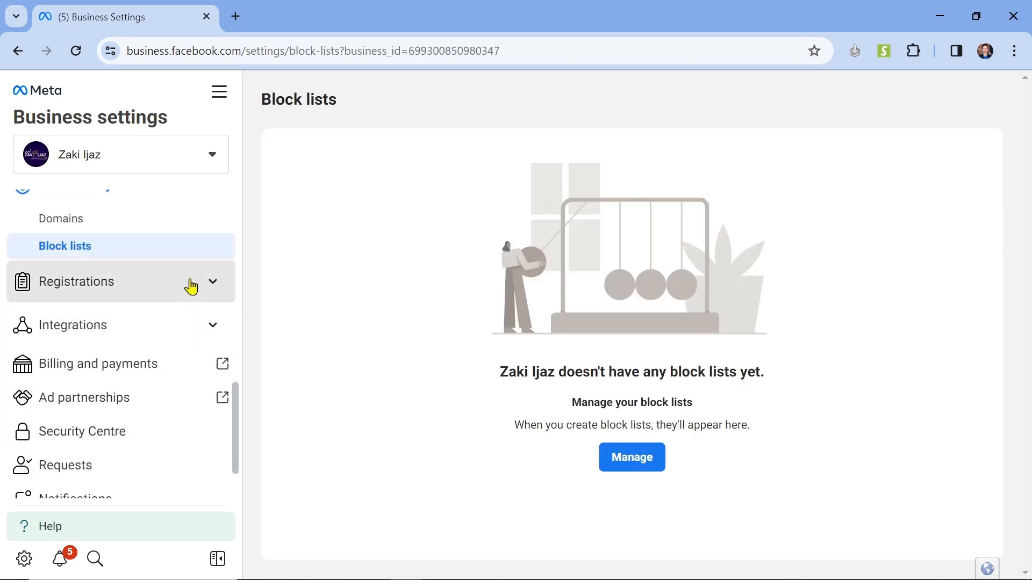
left_click(191, 284)
left_click(77, 326)
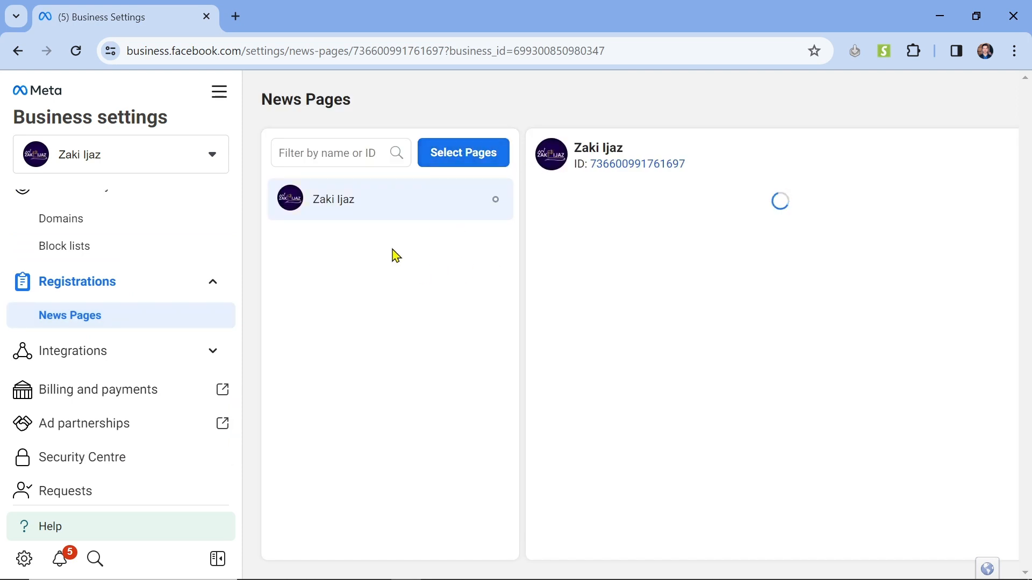
left_click(119, 365)
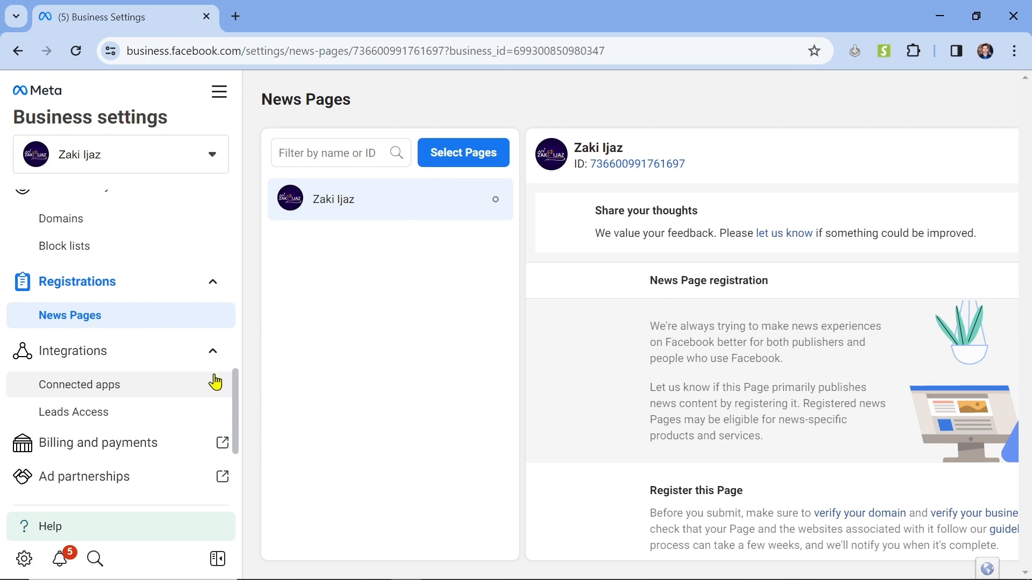
Open Billing and payments to view the ad accounts' status and payment methods, and return to Business settings with the billing page closed
scroll(61, 480, "down", 3)
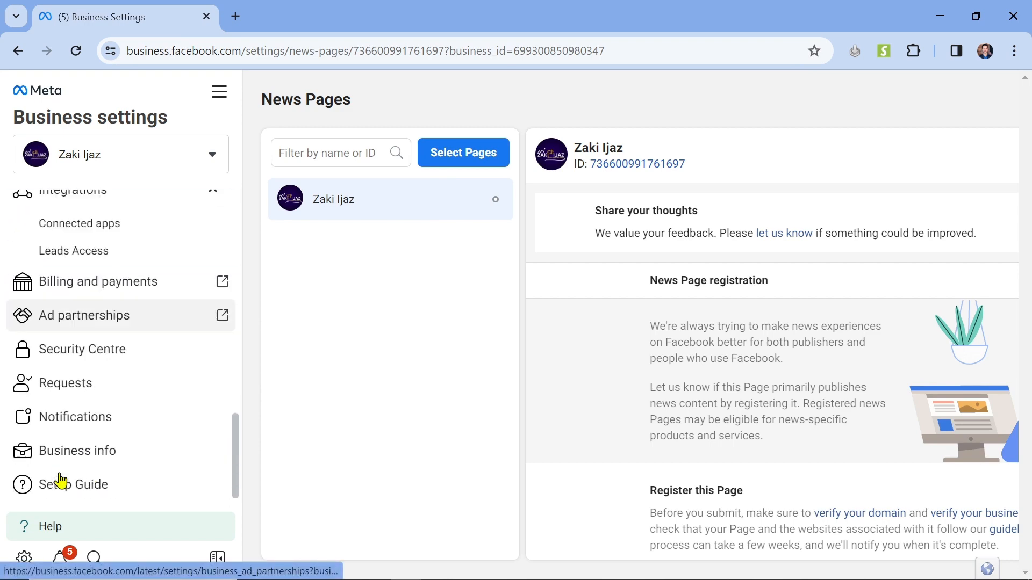
left_click(71, 283)
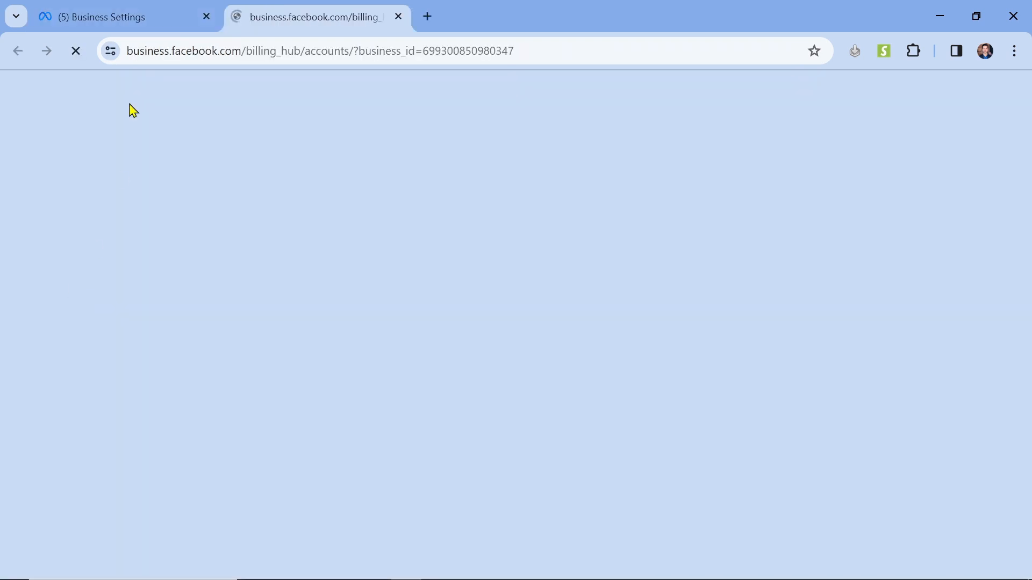
left_click(170, 9)
left_click(344, 8)
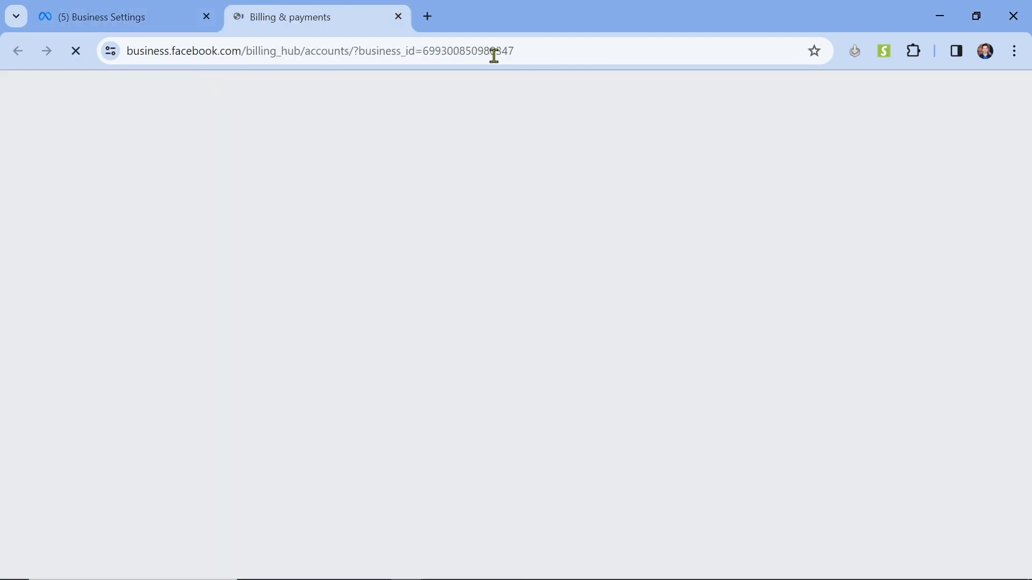
left_click(120, 9)
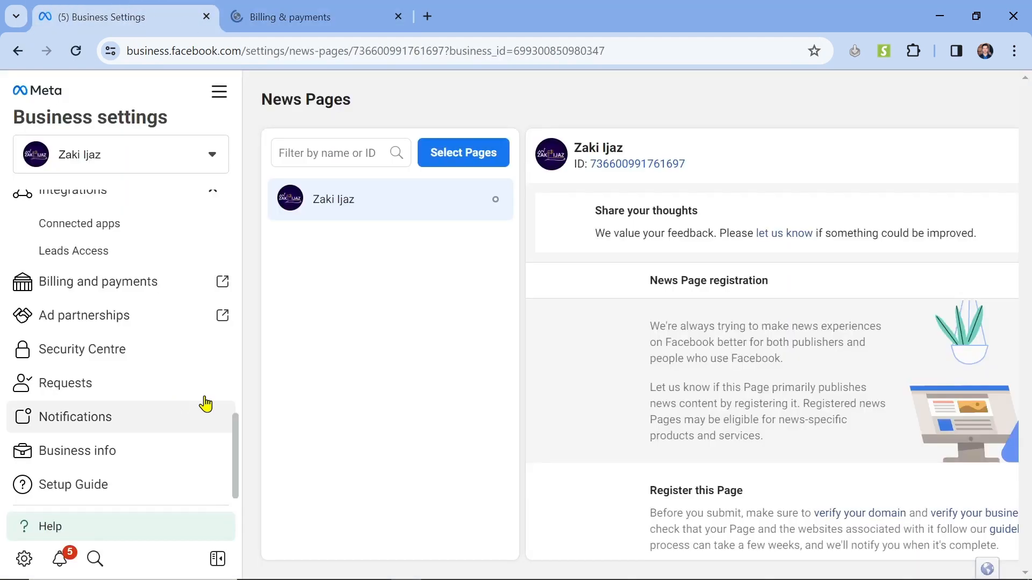
left_click(362, 8)
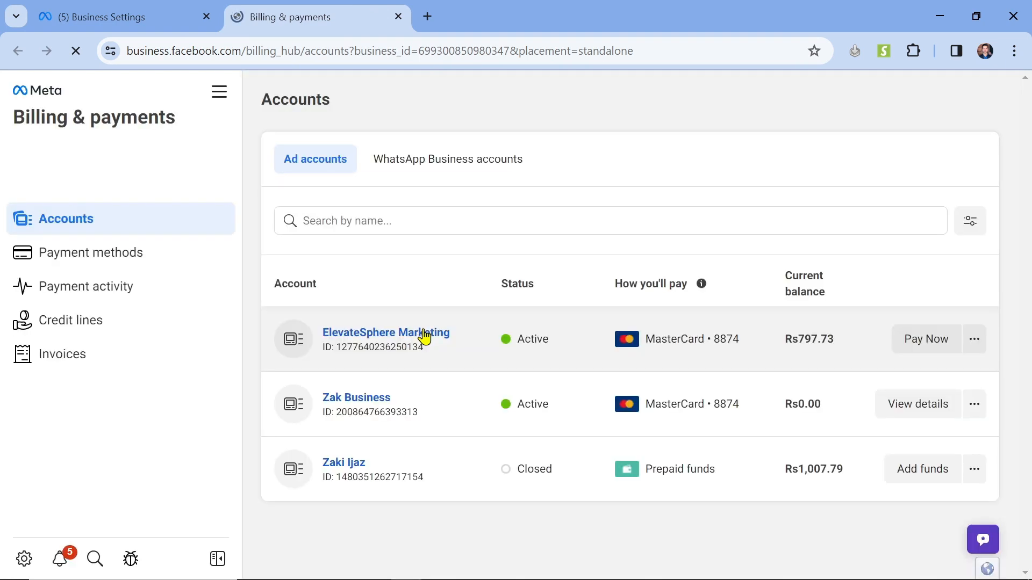
left_click(143, 13)
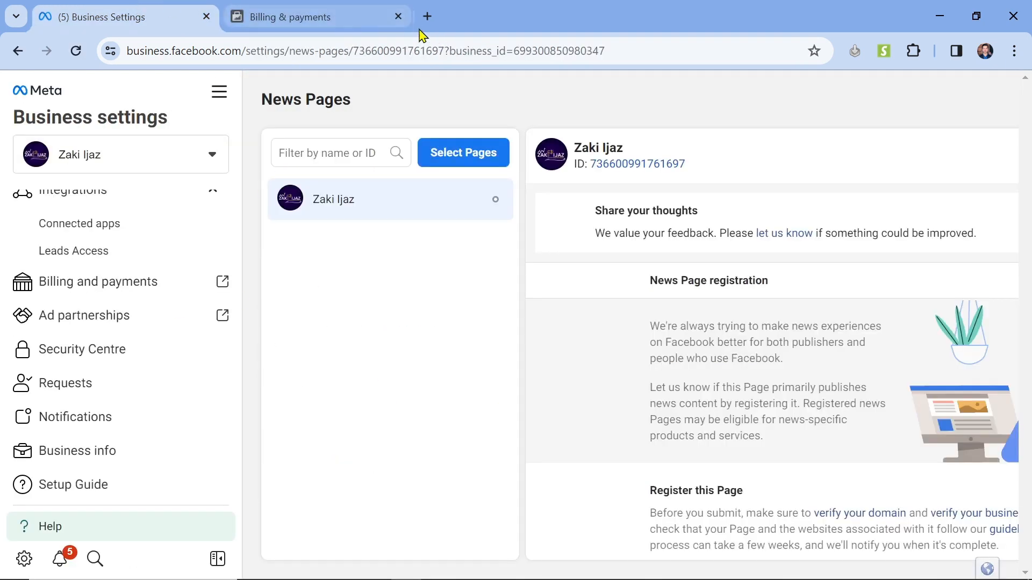
left_click(398, 18)
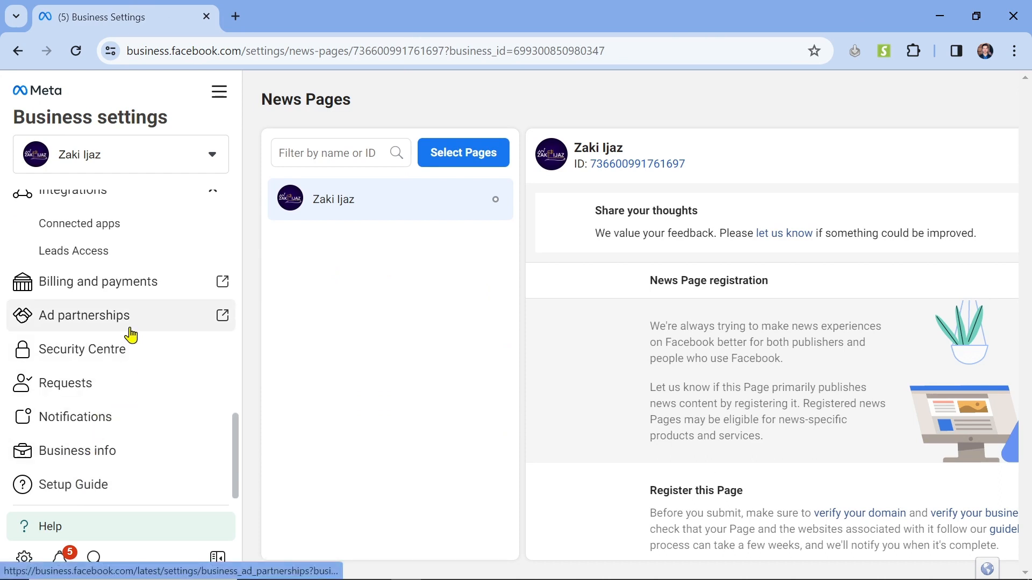
Open the Requests settings and view the requests received by the business
left_click(84, 405)
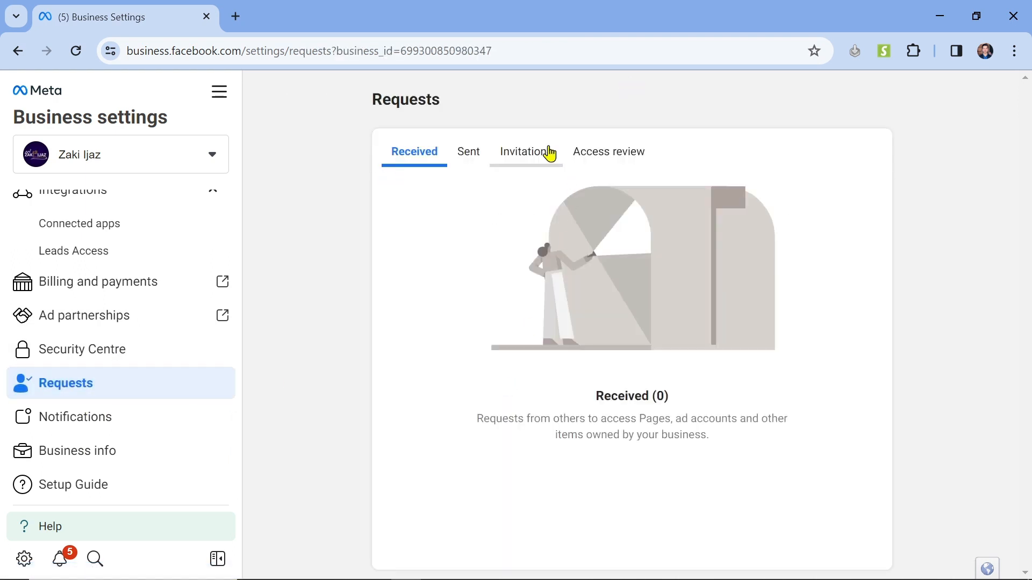
scroll(123, 438, "up", 6)
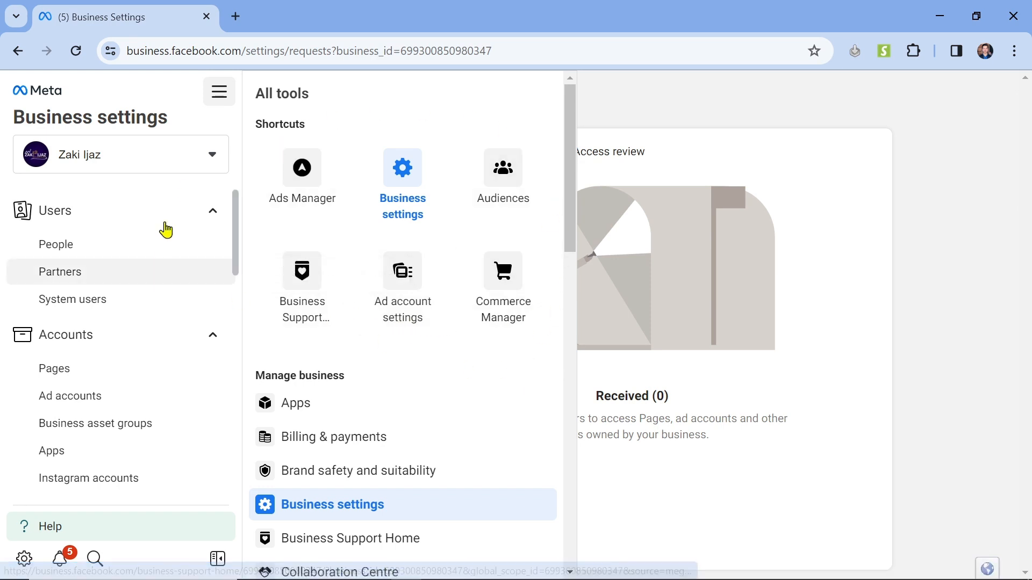
Examine the Manage business, Protect rights and Advertise groups in the list of all Meta tools
scroll(434, 283, "down", 3)
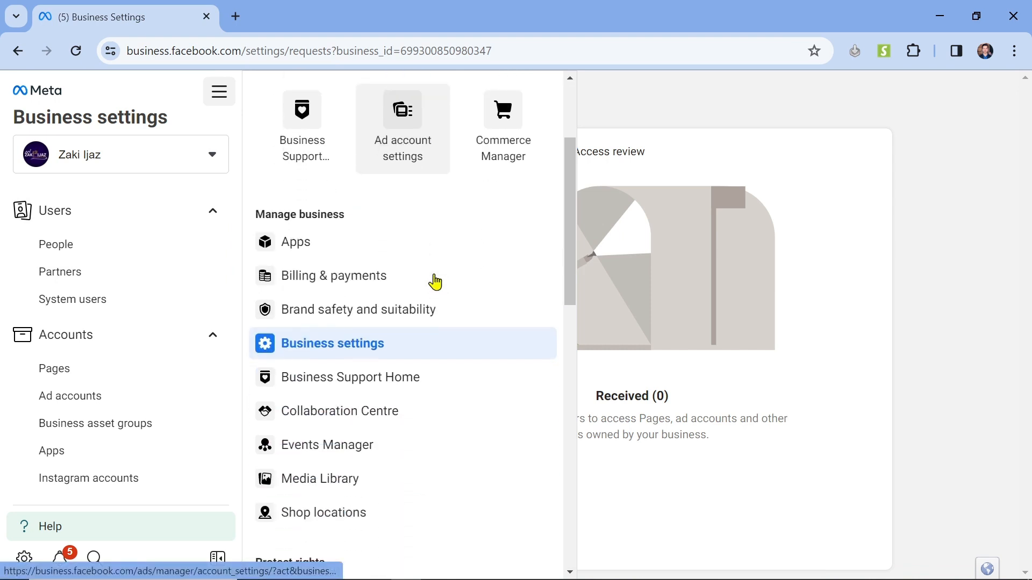
left_click_drag(256, 216, 367, 224)
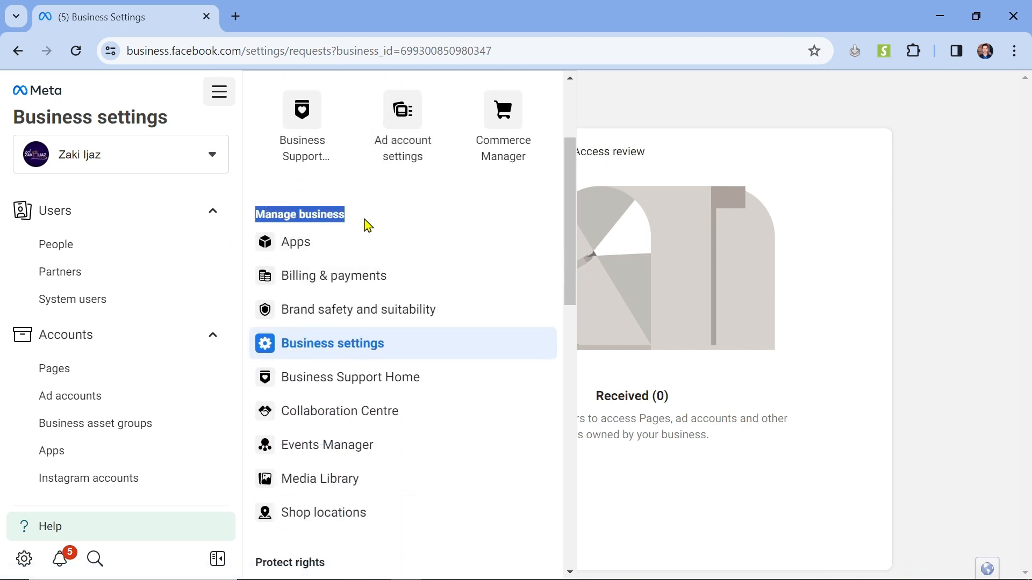
scroll(409, 307, "down", 3)
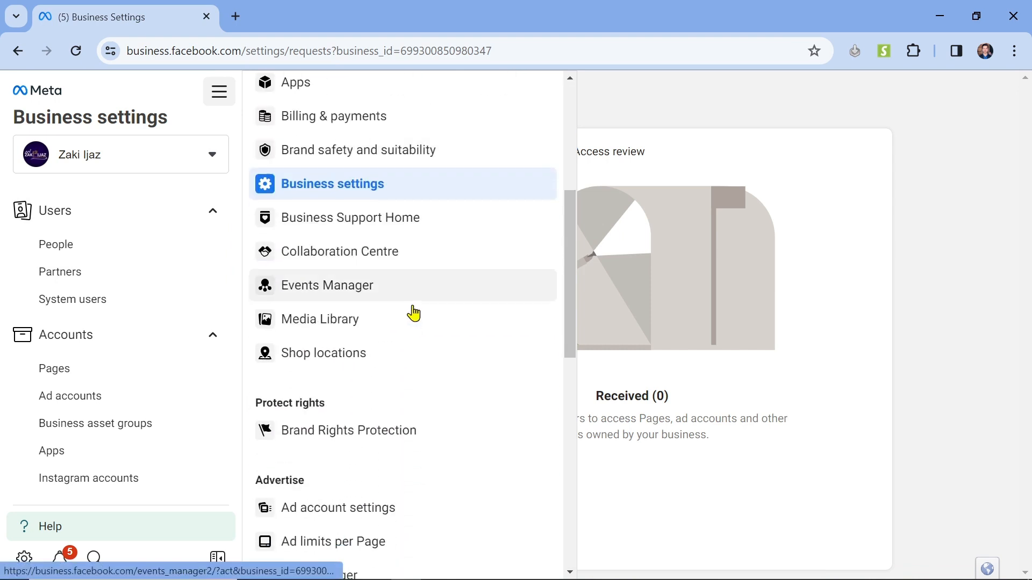
scroll(376, 364, "up", 3)
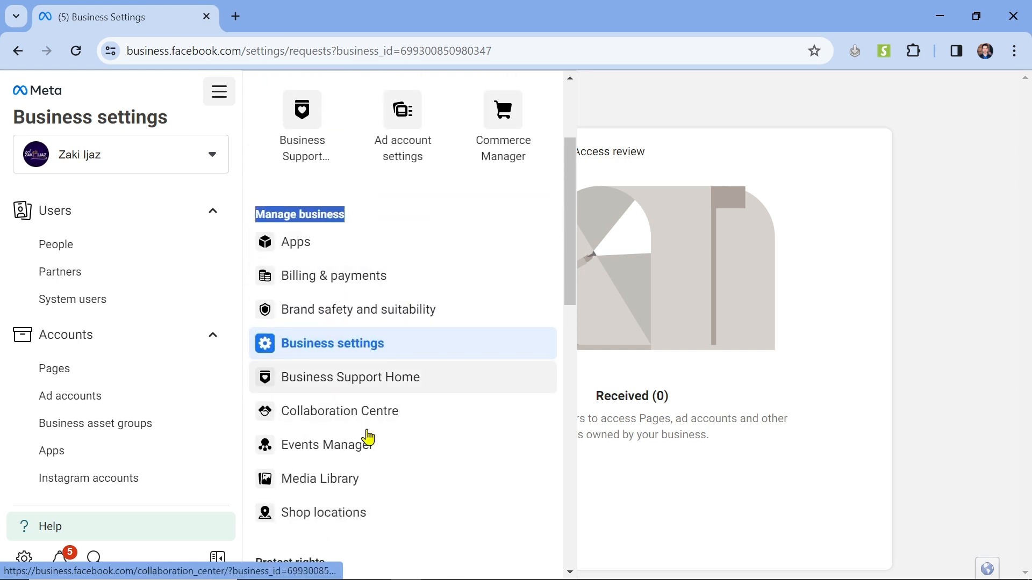
scroll(359, 416, "down", 4)
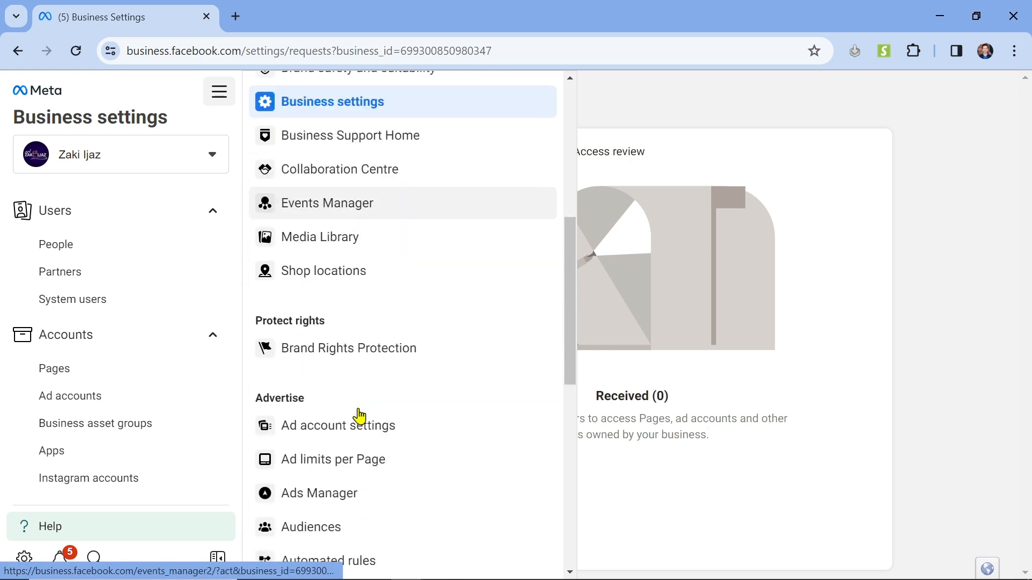
double_click(304, 323)
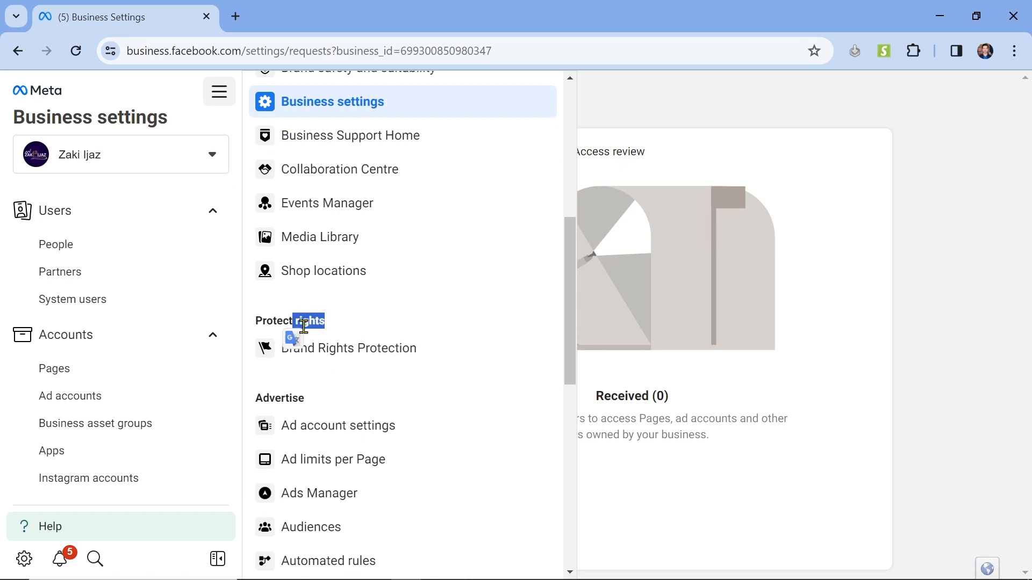
scroll(341, 345, "down", 2)
left_click_drag(257, 317, 355, 321)
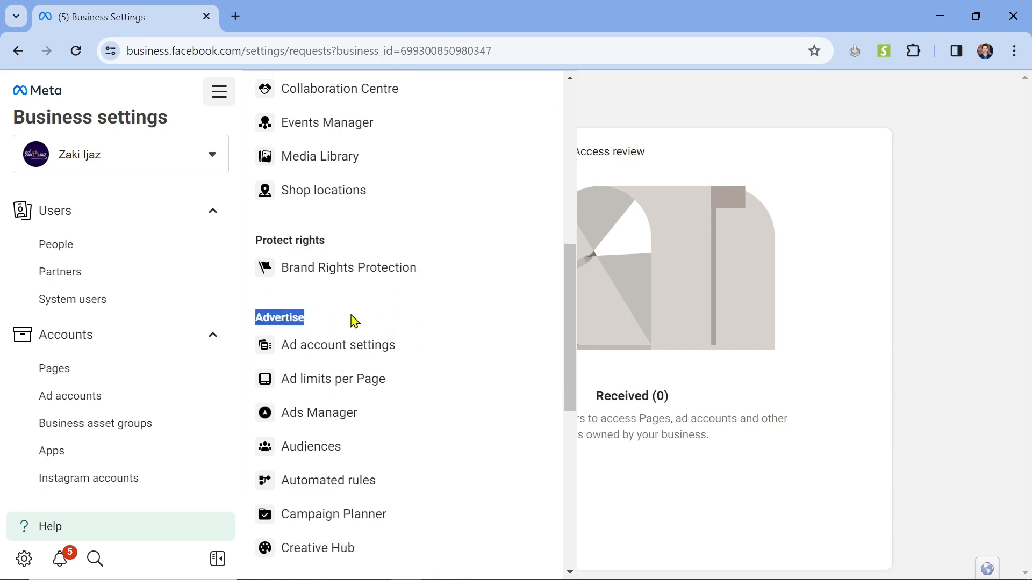
left_click(351, 319)
scroll(312, 492, "down", 2)
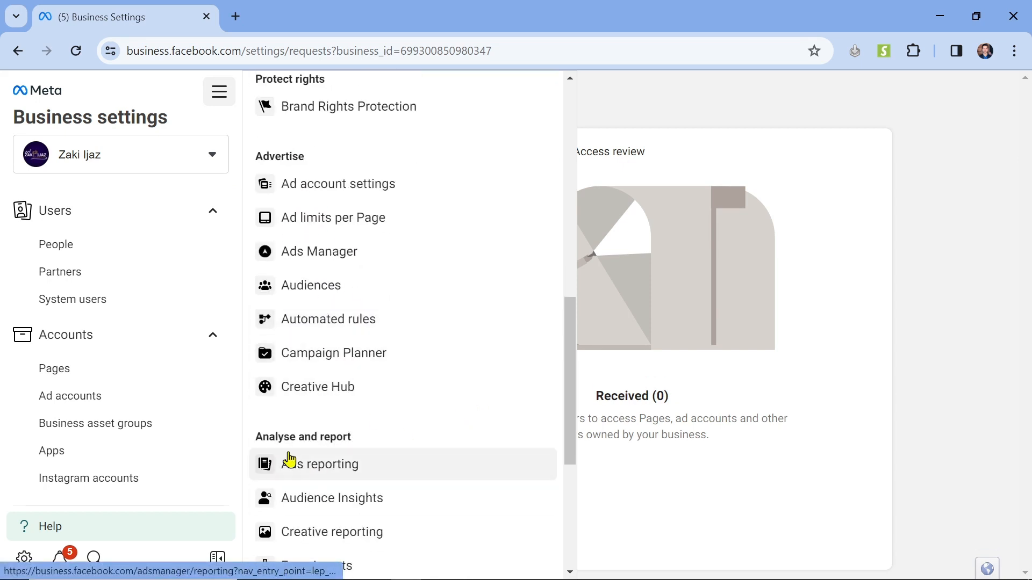
Examine the Analyse and report, Engage customers, and Sell products and services tool groups, and close the list of all tools
left_click_drag(355, 437, 258, 436)
left_click(339, 436)
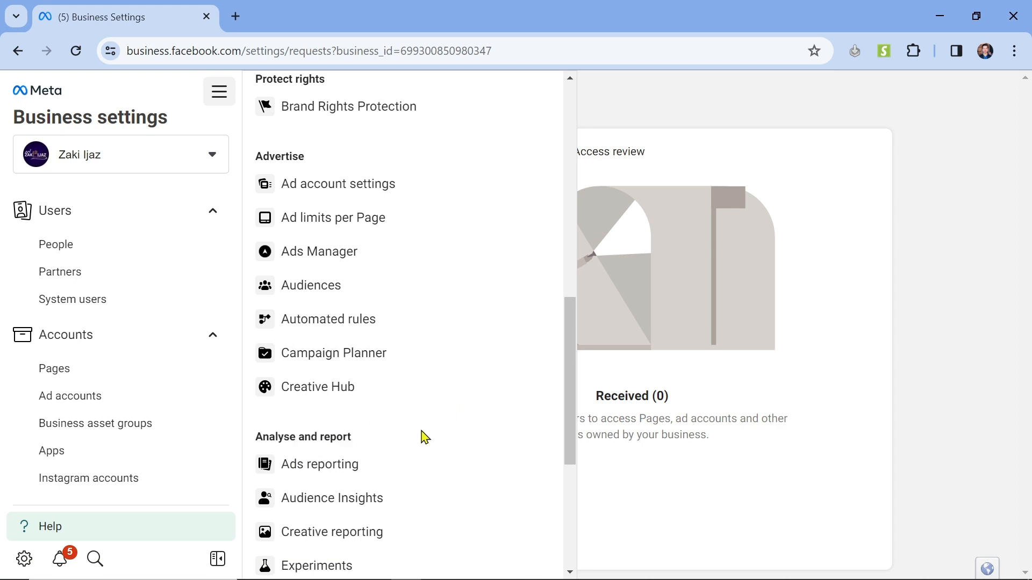
left_click_drag(354, 437, 258, 435)
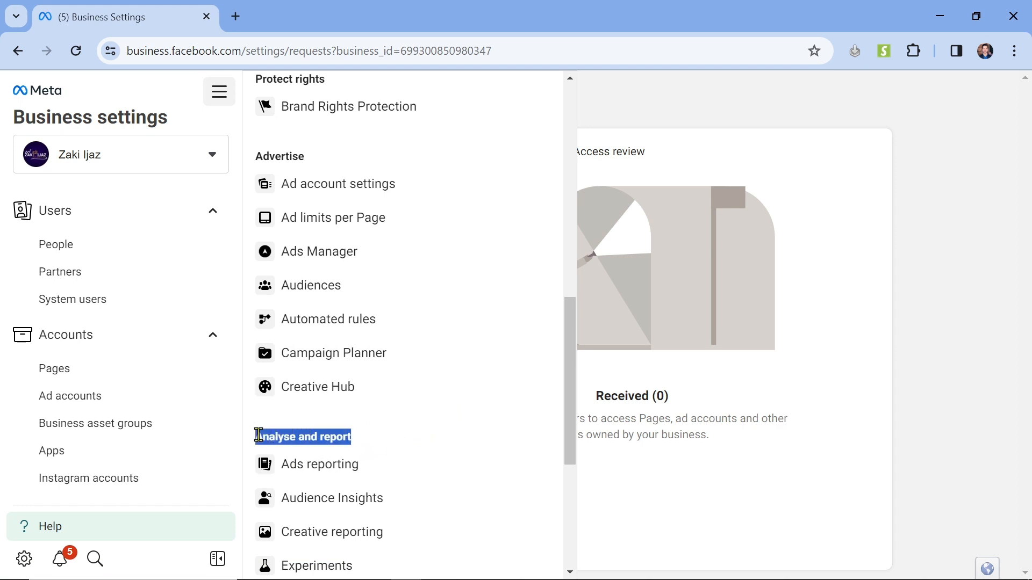
scroll(422, 444, "down", 3)
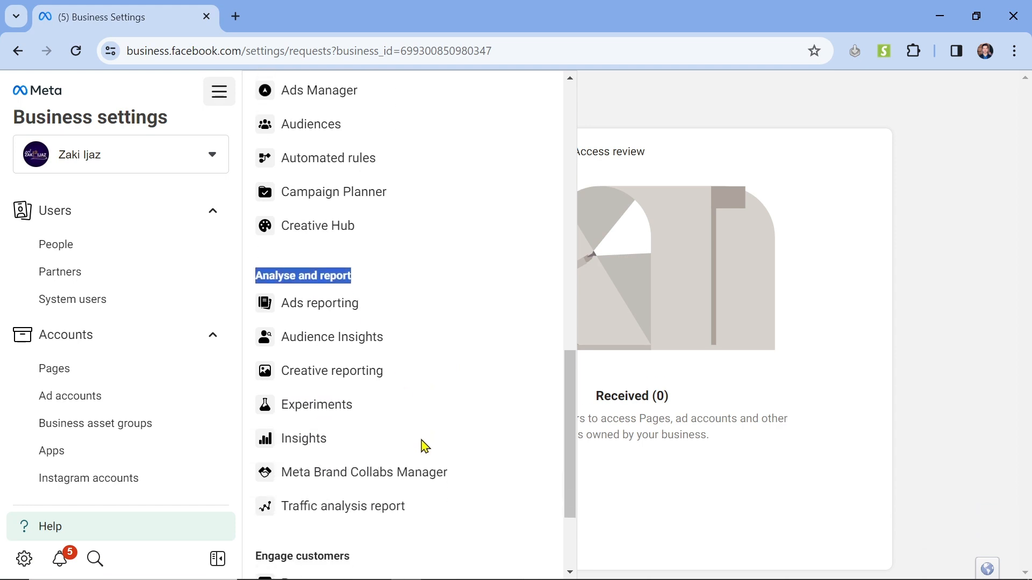
scroll(450, 456, "down", 3)
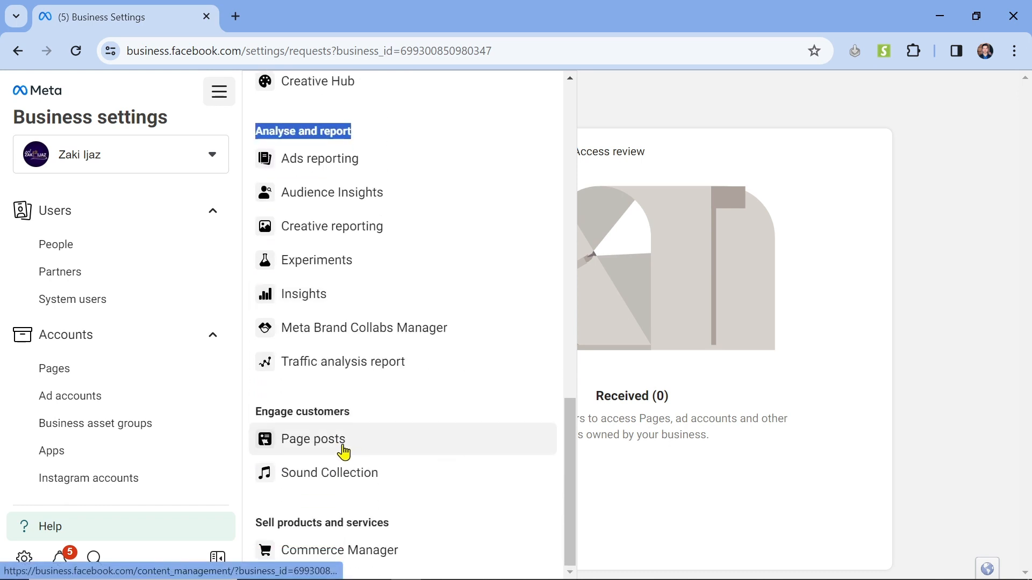
left_click_drag(280, 414, 365, 414)
left_click(400, 419)
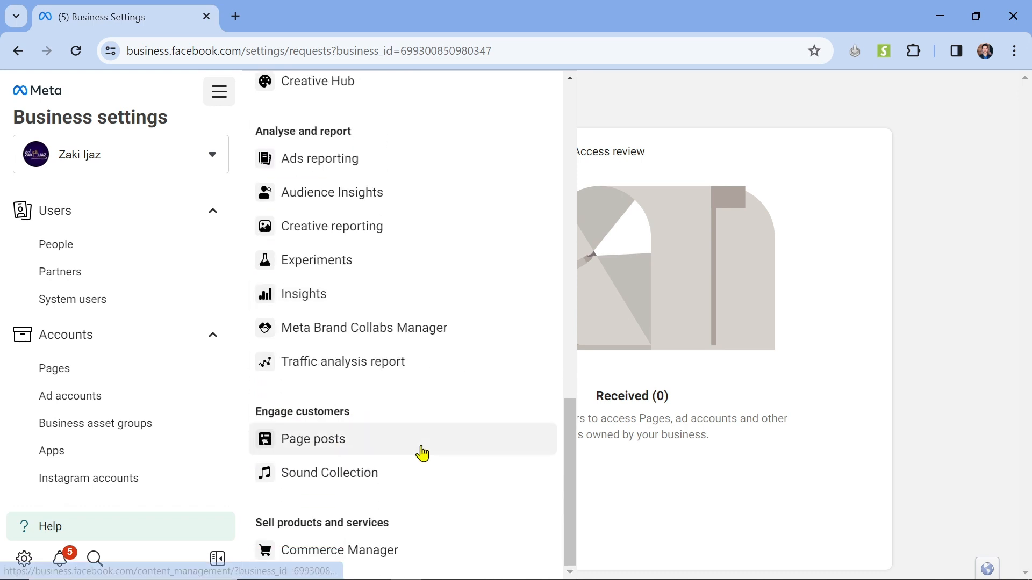
left_click_drag(323, 523, 390, 525)
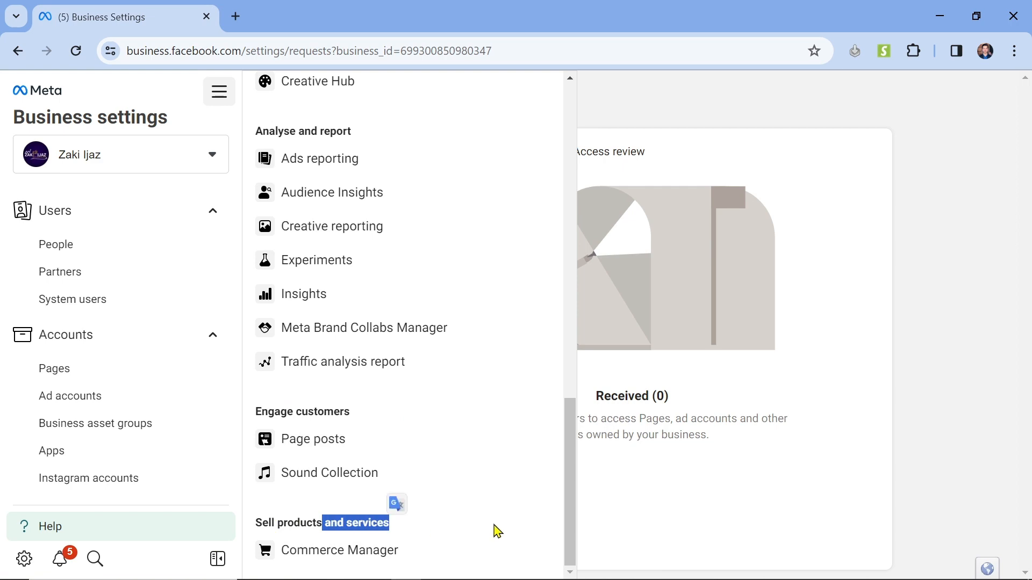
scroll(572, 343, "up", 12)
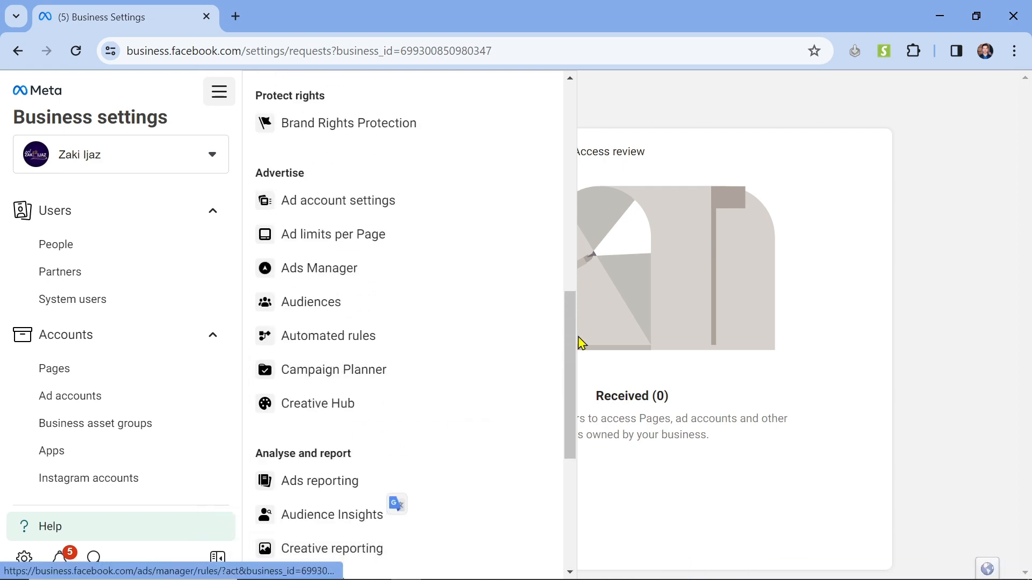
scroll(372, 308, "up", 6)
left_click(816, 162)
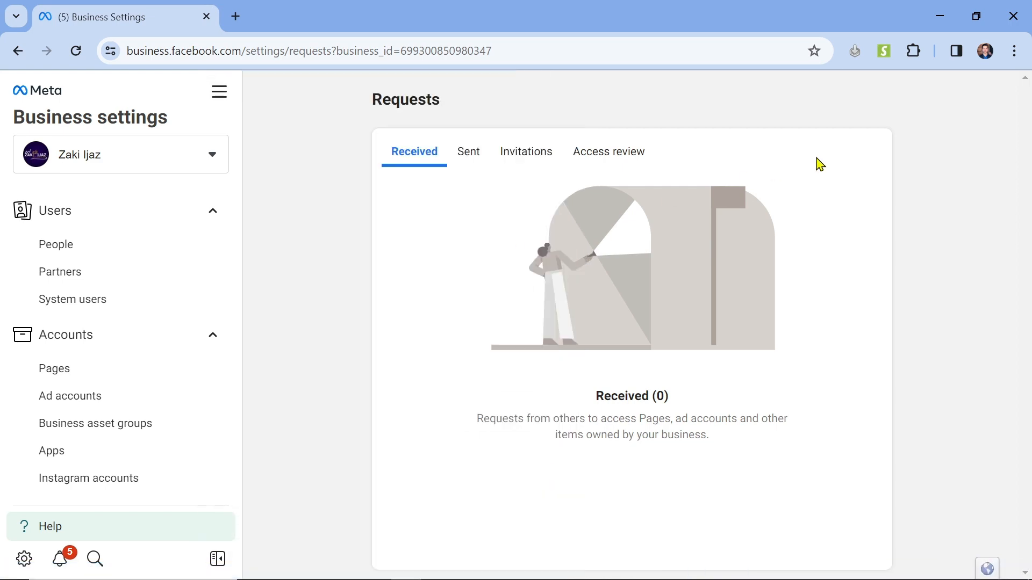
left_click_drag(235, 228, 249, 489)
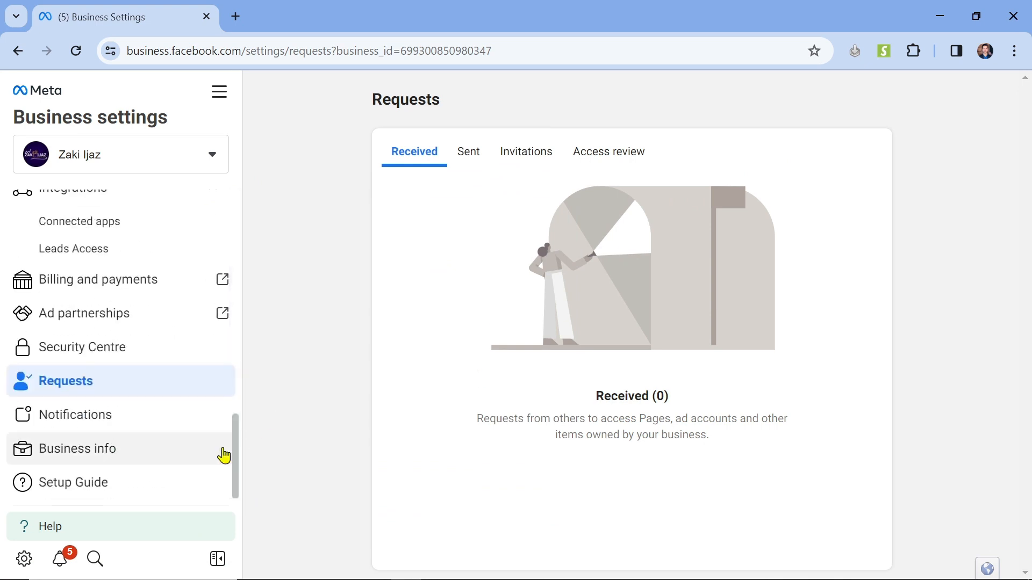
scroll(111, 408, "up", 15)
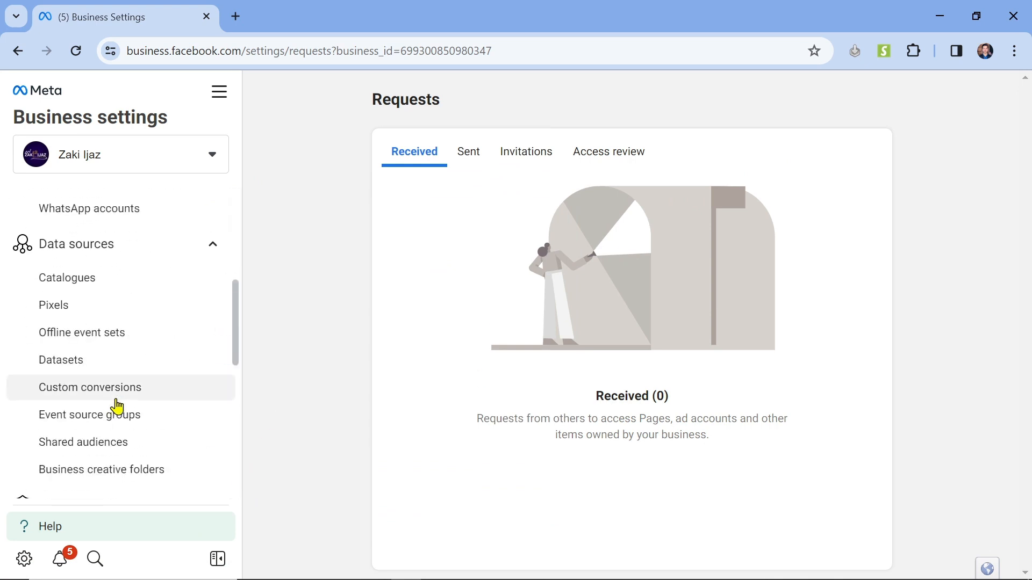